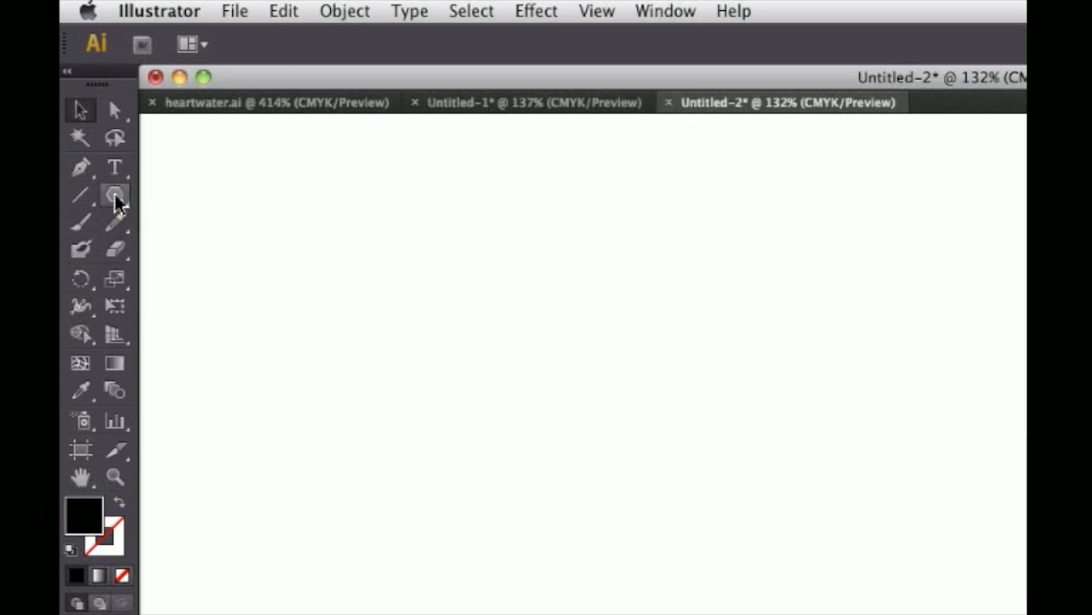
Create a three-sided polygon with a radius of 42.0231 pt on the empty artboard.
left_click(117, 202)
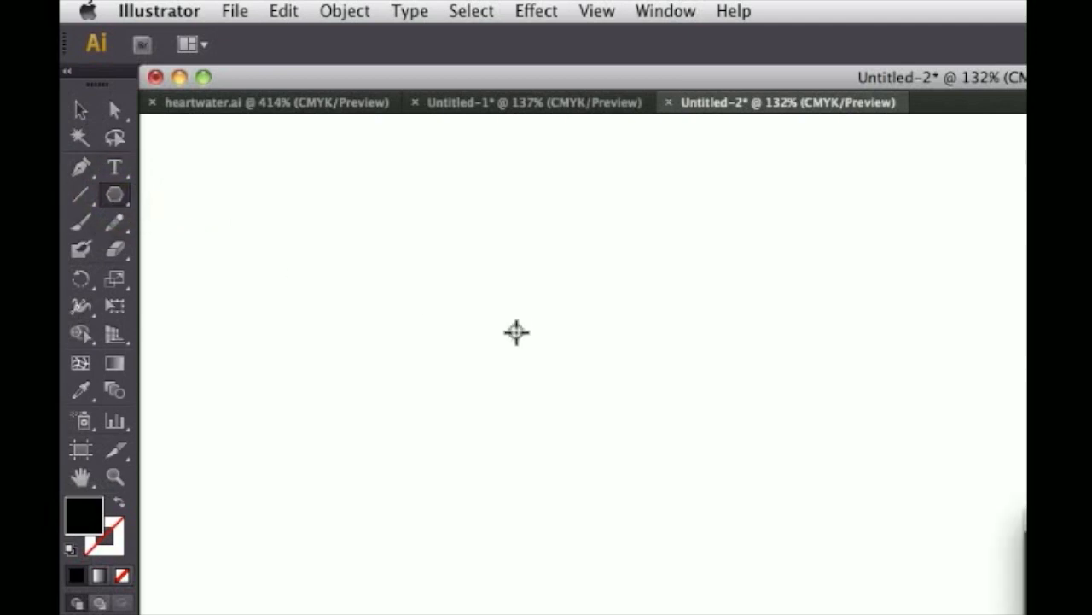
left_click(516, 331)
left_click_drag(1024, 520, 721, 356)
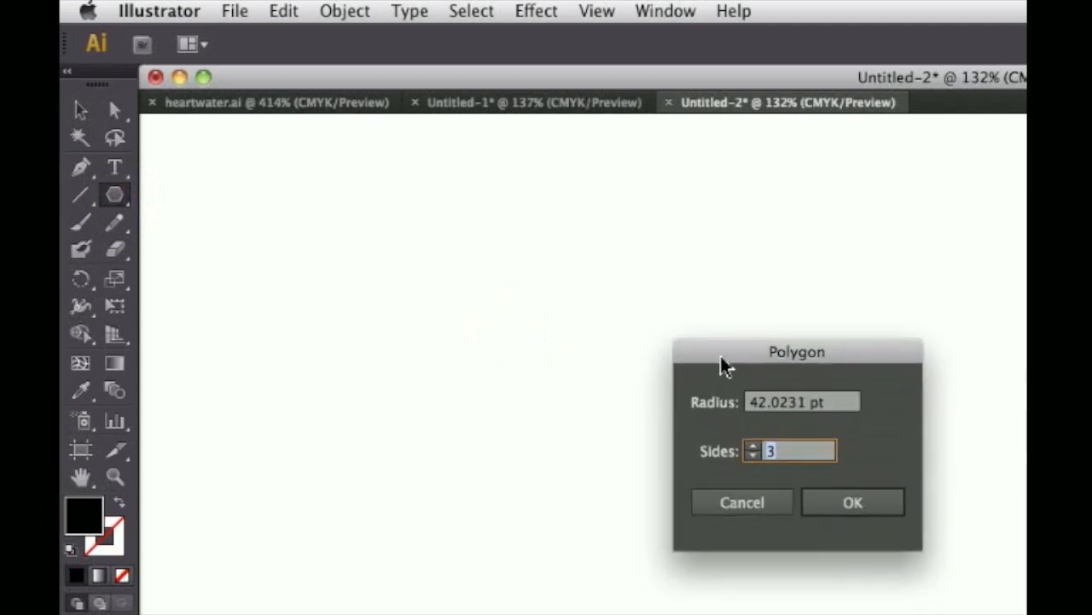
left_click(751, 449)
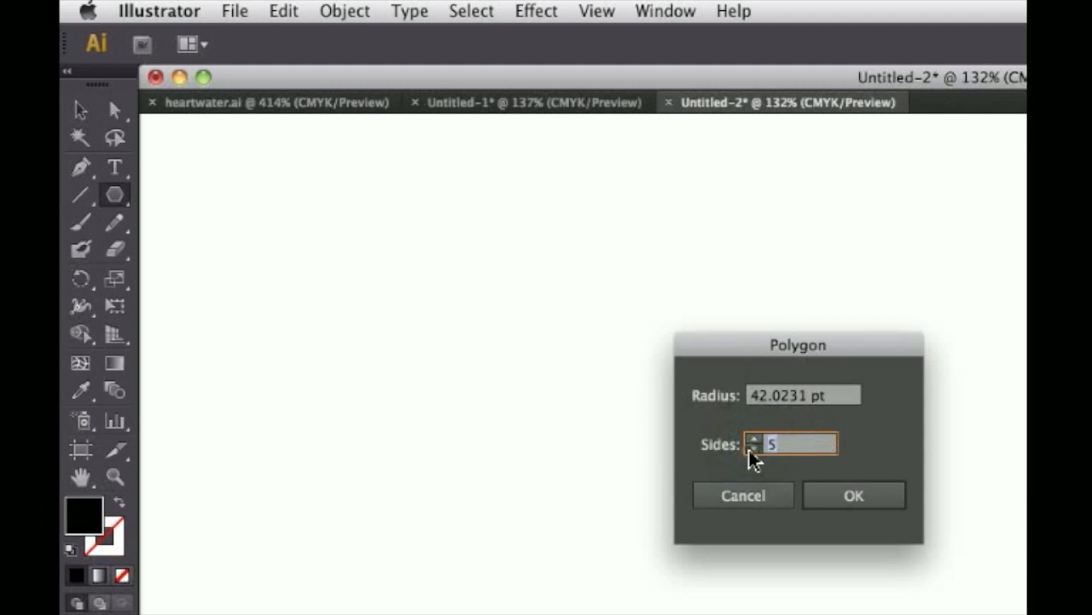
left_click(823, 493)
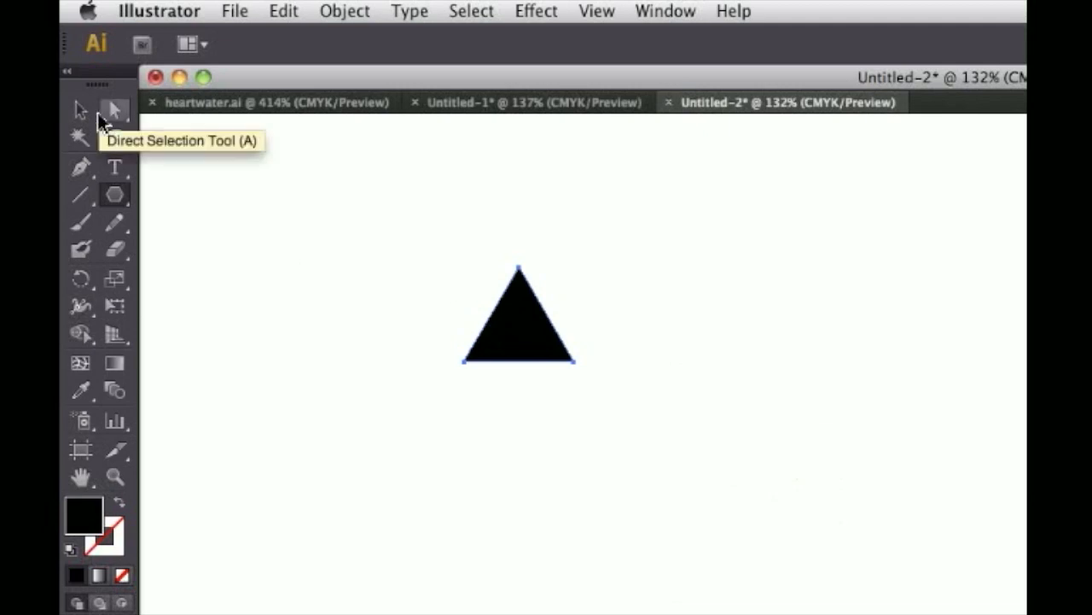
Squeeze the triangle narrow, stretch it upward into a tall thin spike, and move it to the upper centre of the artboard.
left_click(81, 111)
left_click(523, 346)
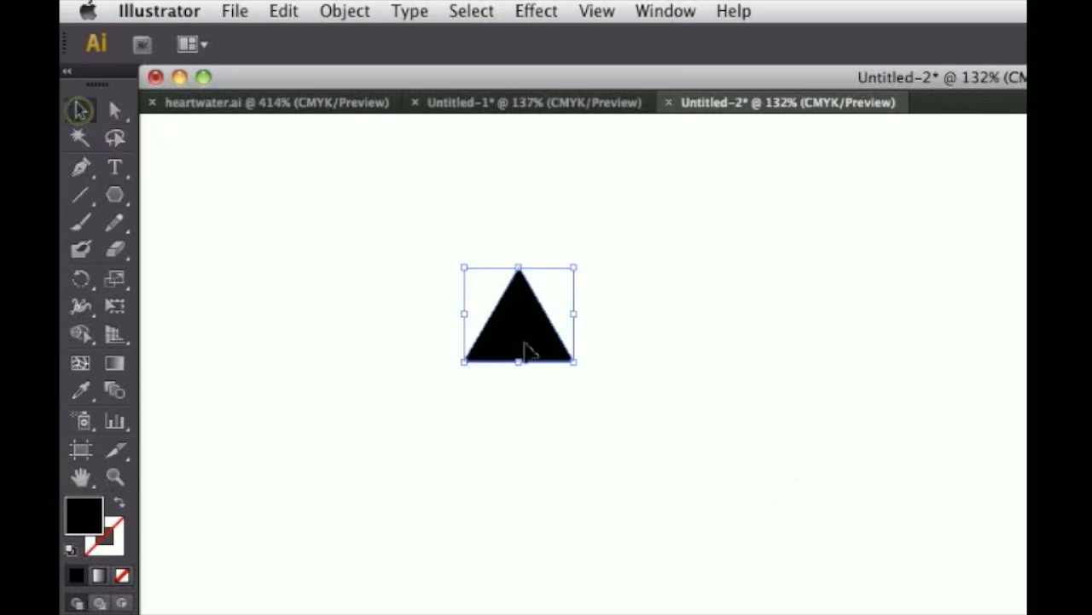
left_click_drag(570, 314, 480, 304)
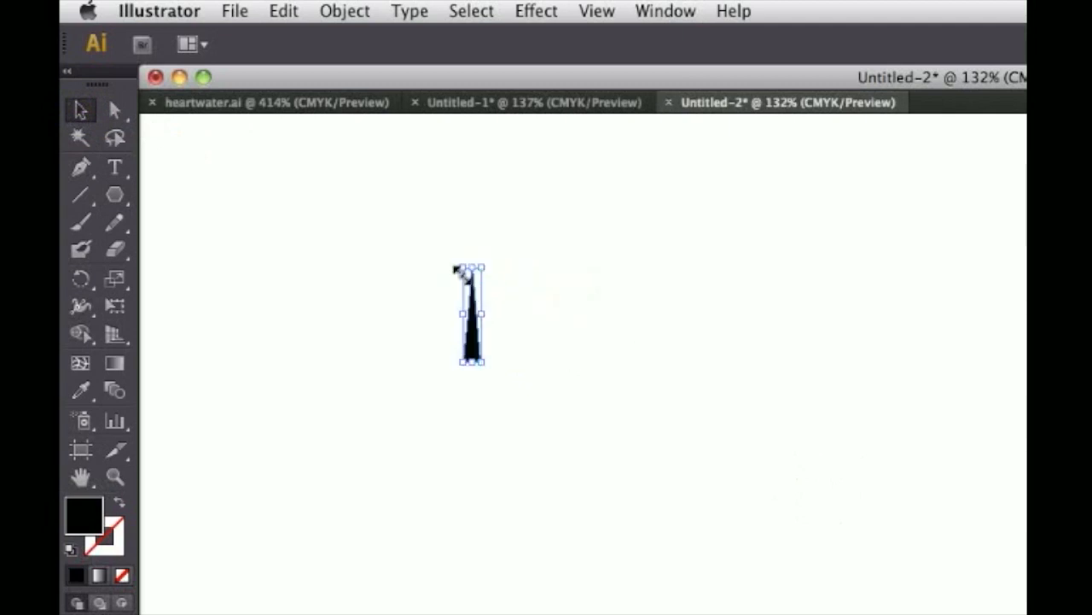
left_click_drag(471, 267, 465, 141)
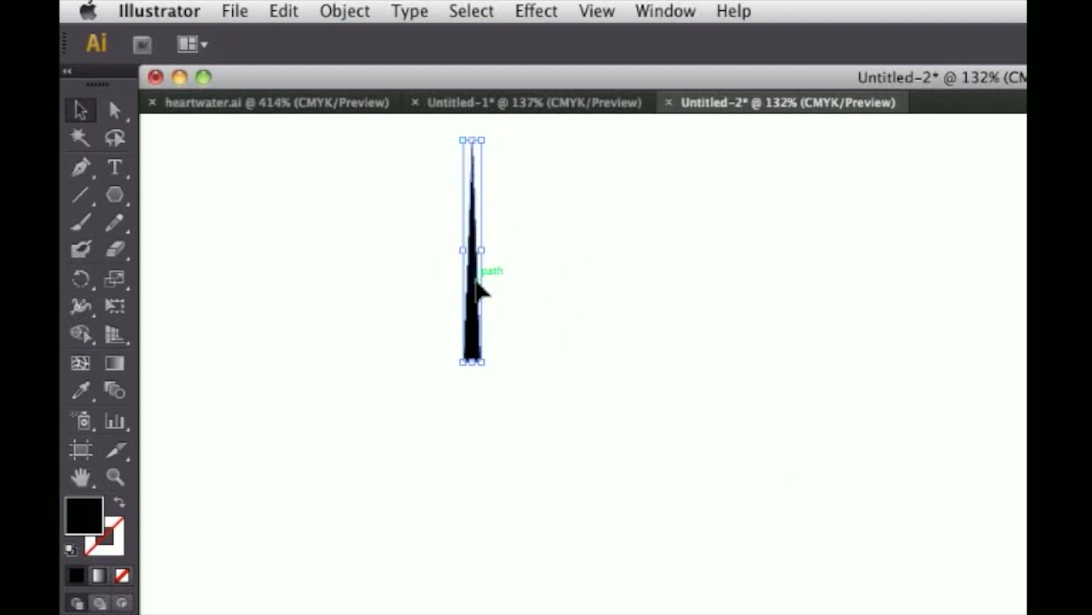
left_click_drag(475, 290, 569, 274)
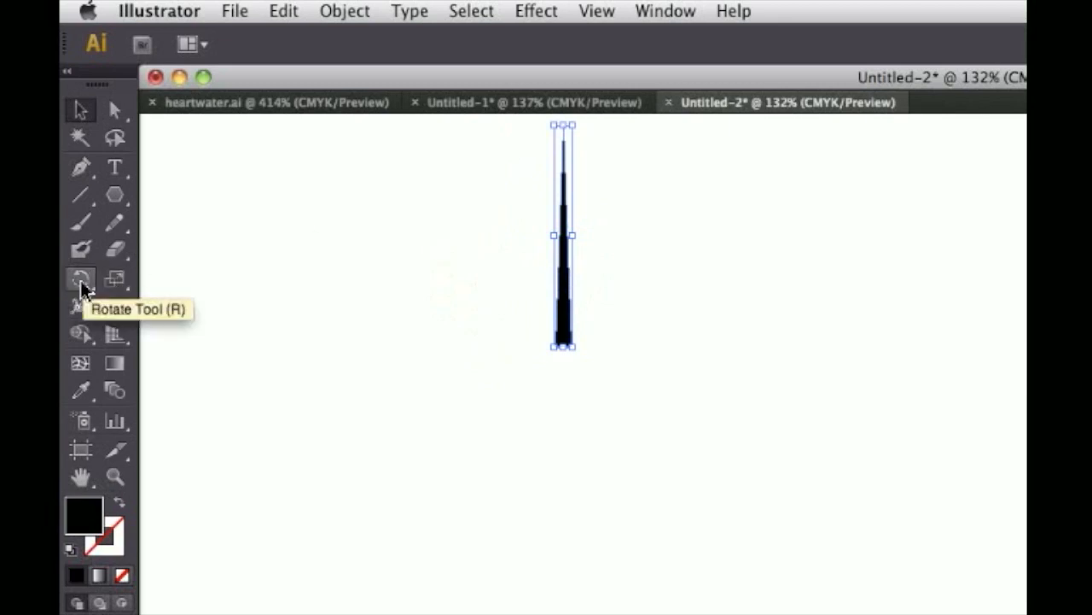
Make a copy of the spike rotated 5° around a point a short distance below its base.
left_click(82, 284)
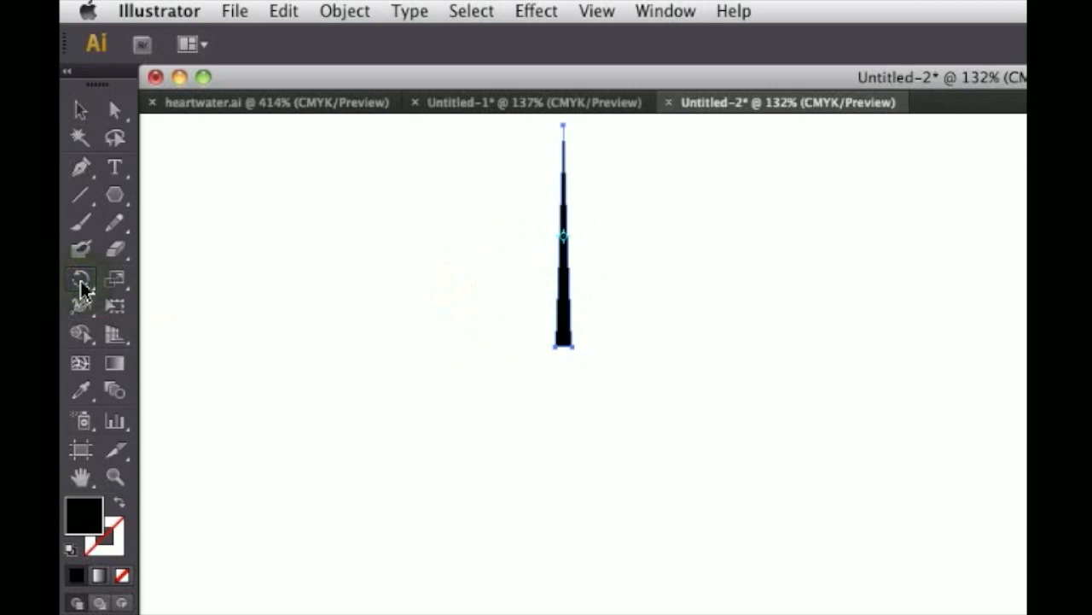
left_click(562, 404, "alt")
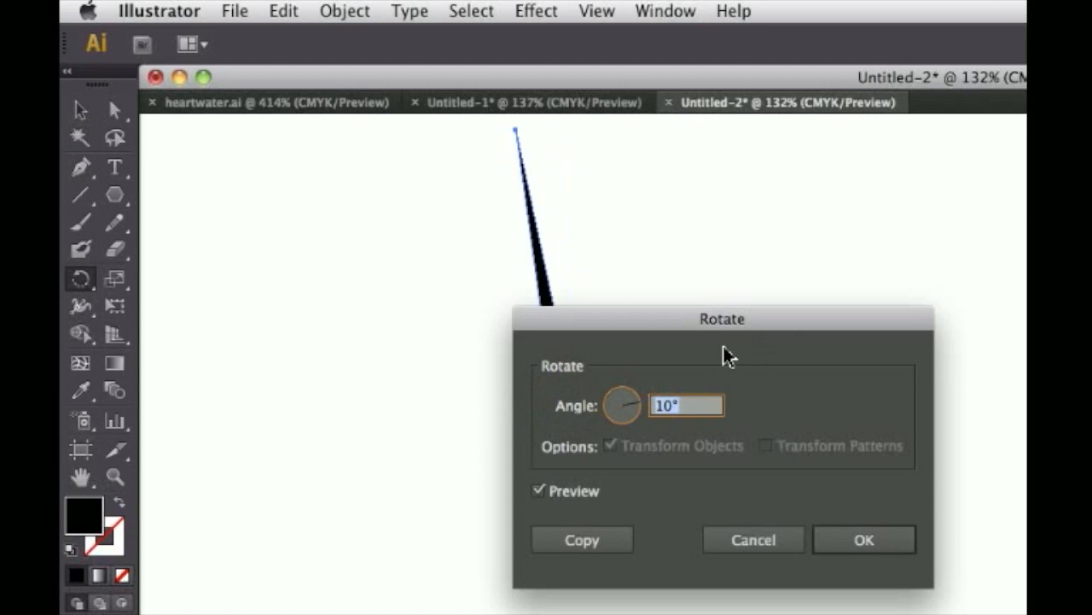
left_click(537, 492)
left_click(537, 491)
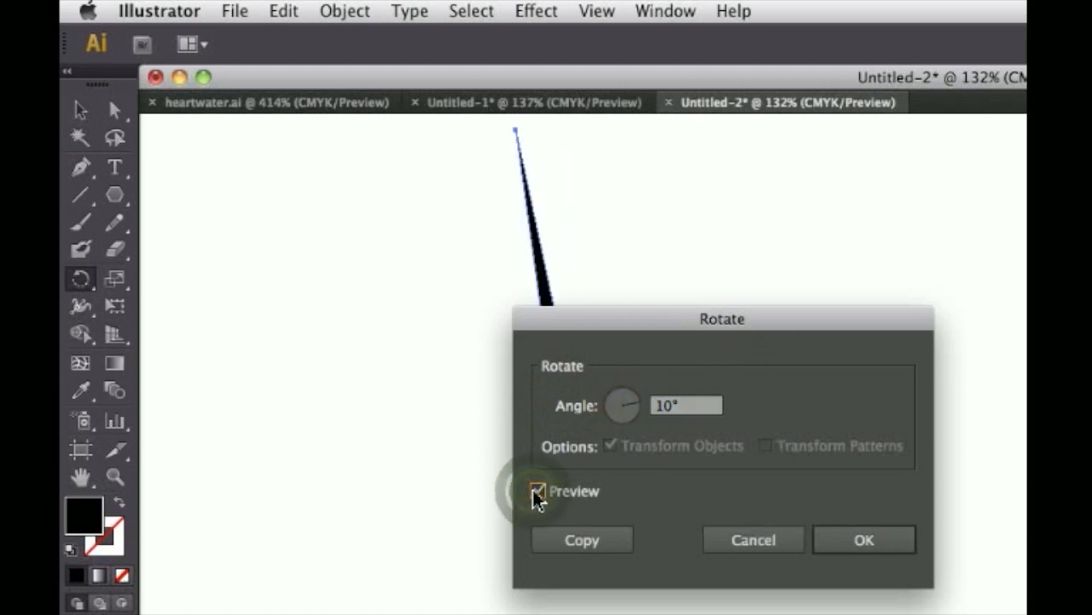
left_click(537, 492)
left_click(537, 491)
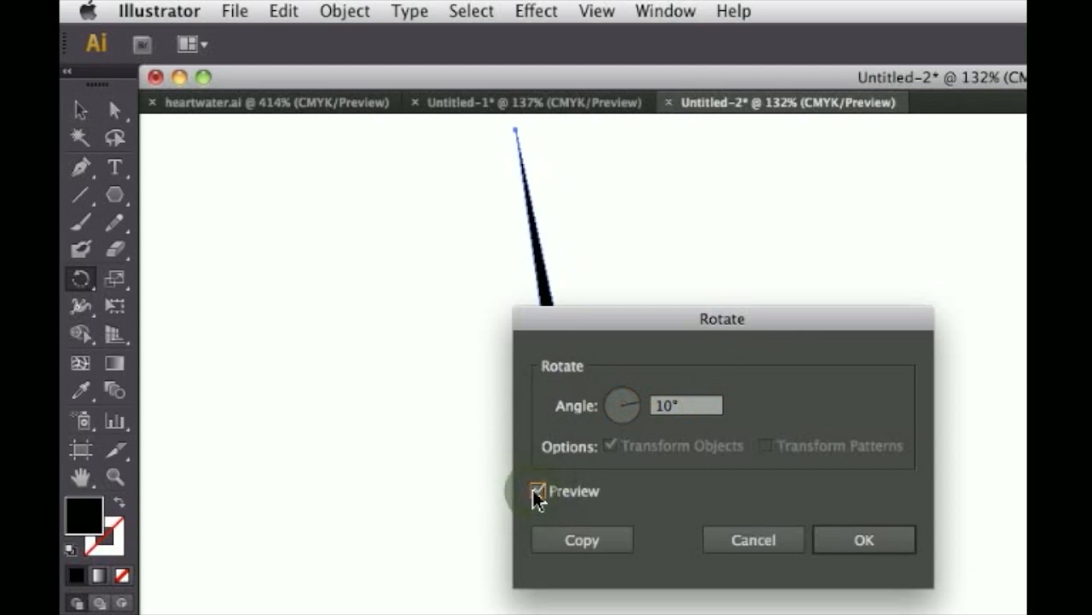
left_click(537, 491)
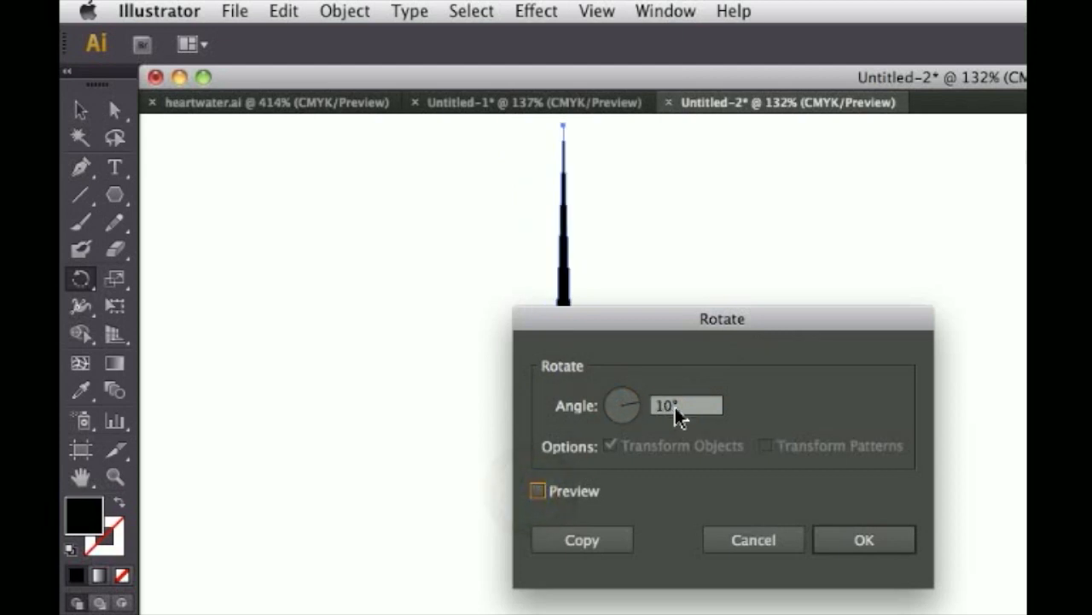
left_click_drag(674, 407, 646, 398)
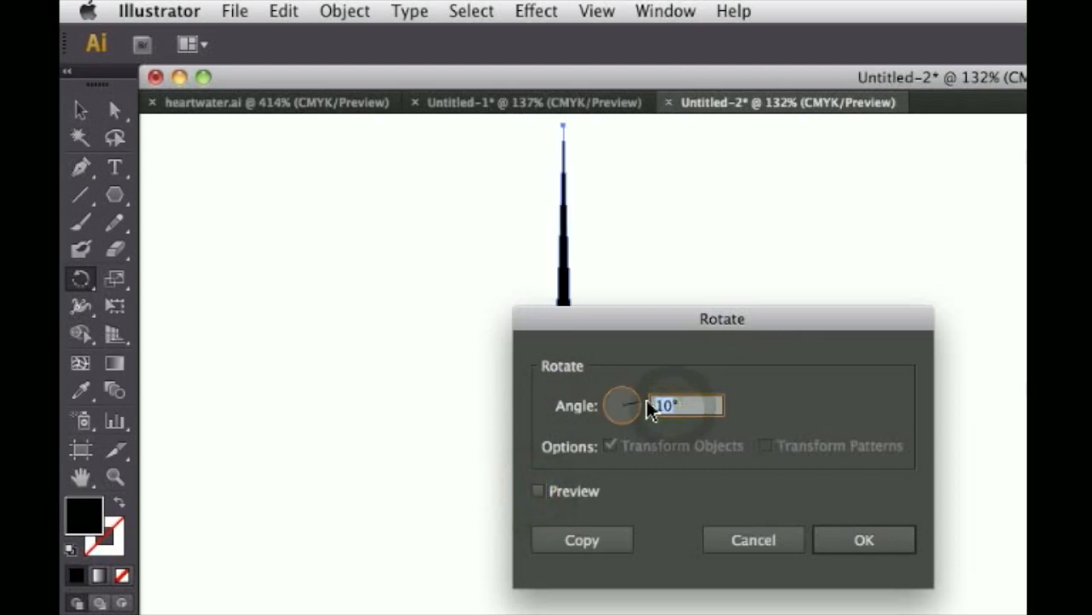
type("5")
left_click(537, 491)
left_click(538, 492)
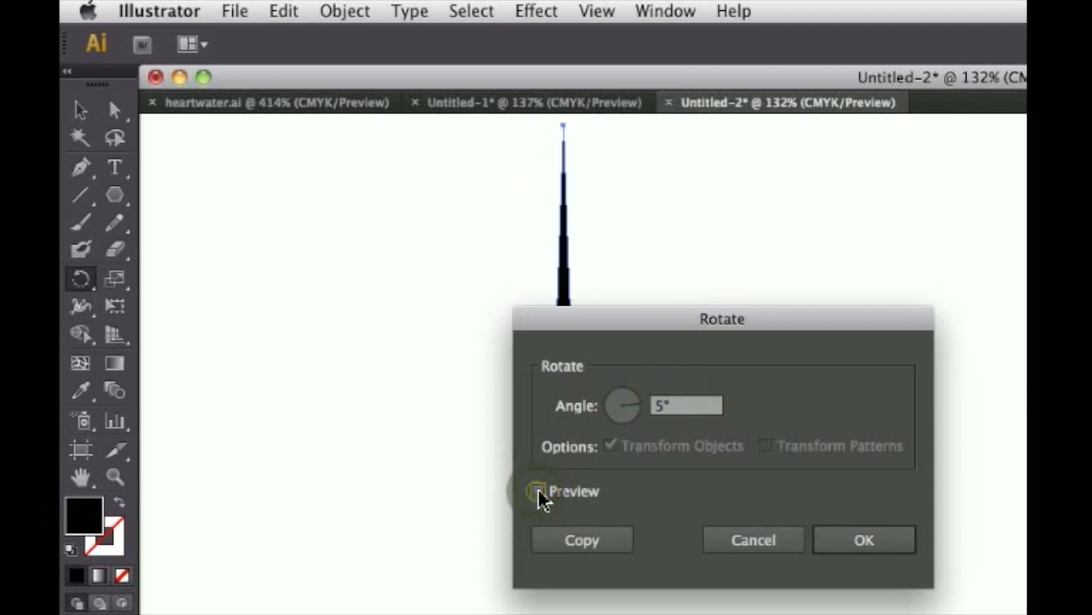
left_click(593, 542)
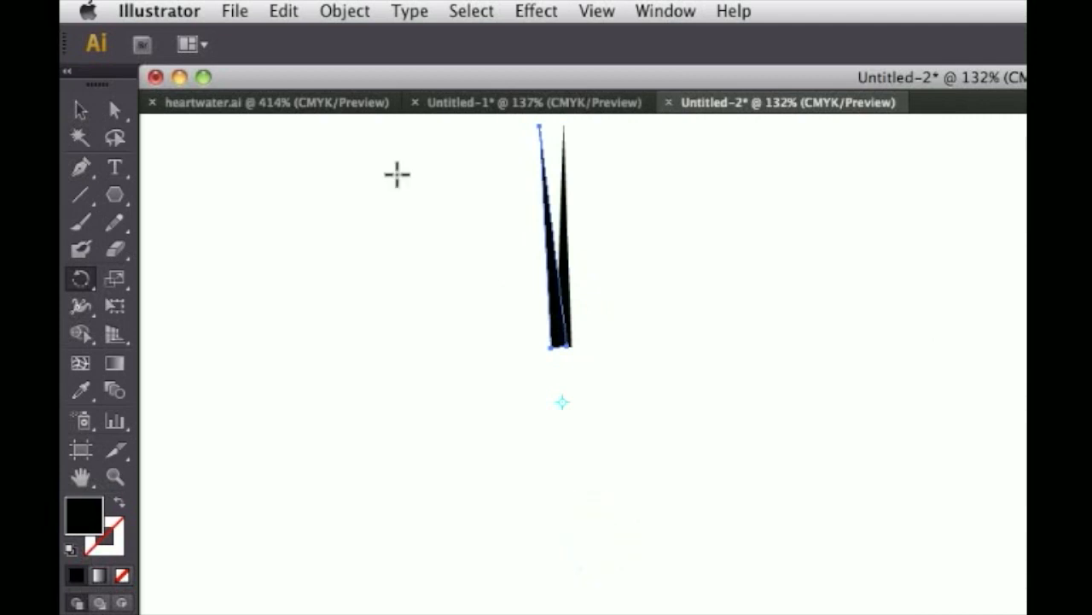
Repeat the 5° rotated copy with Transform Again until the spikes form a complete circular burst.
left_click(365, 12)
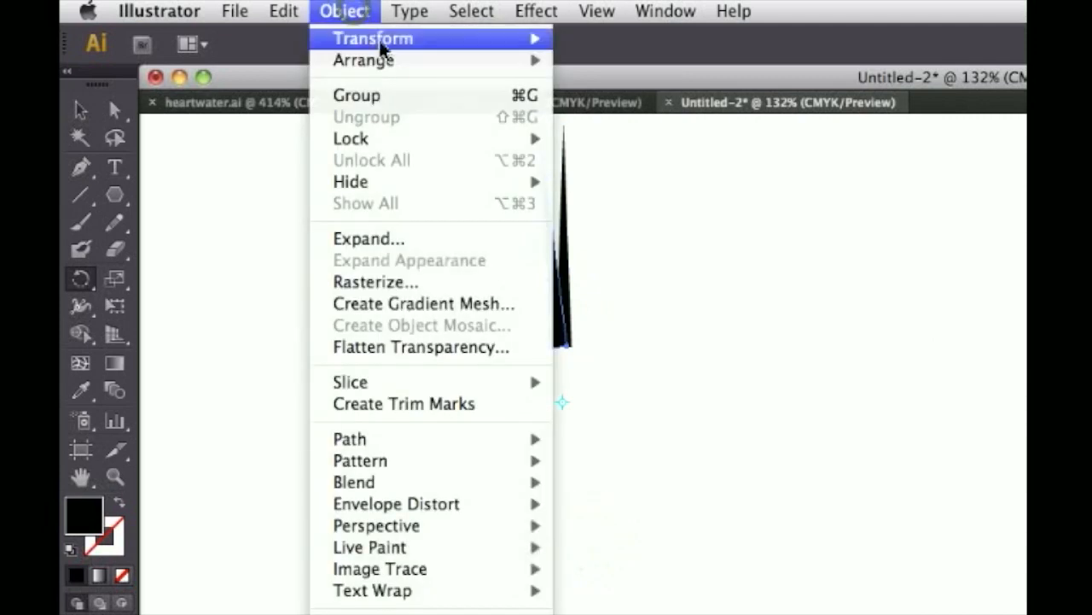
mouse_move(385, 47)
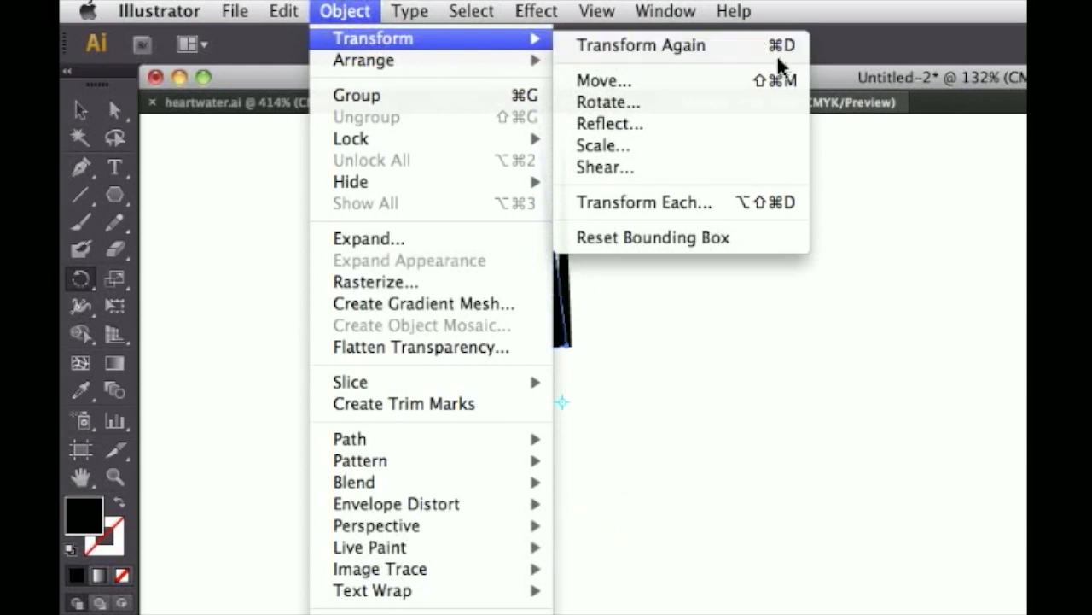
left_click(350, 11)
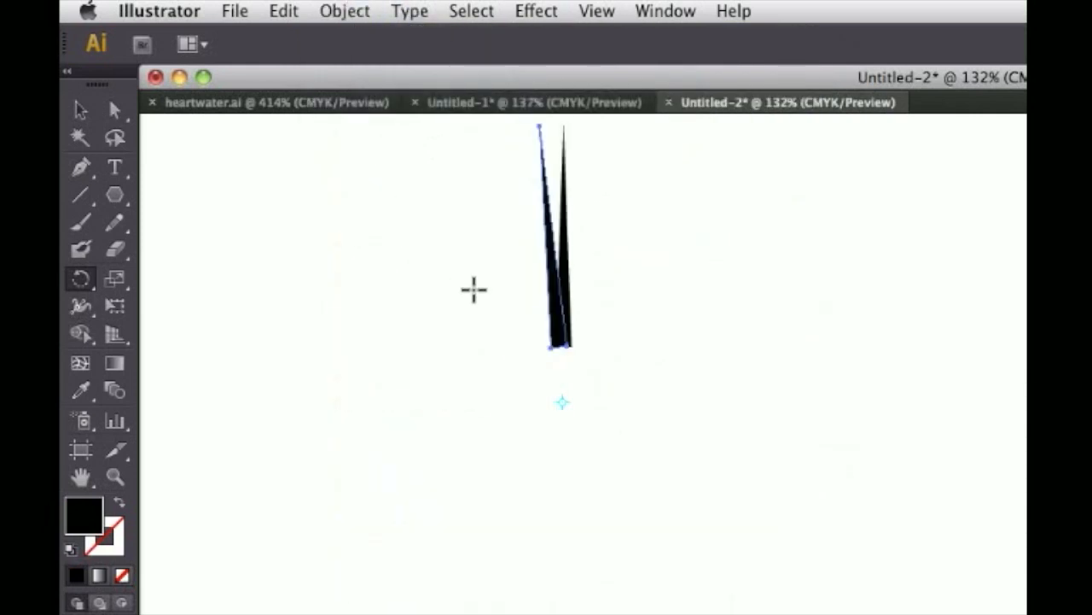
key("super+d")
key("super+d")
key("super+d")
key("super+d")
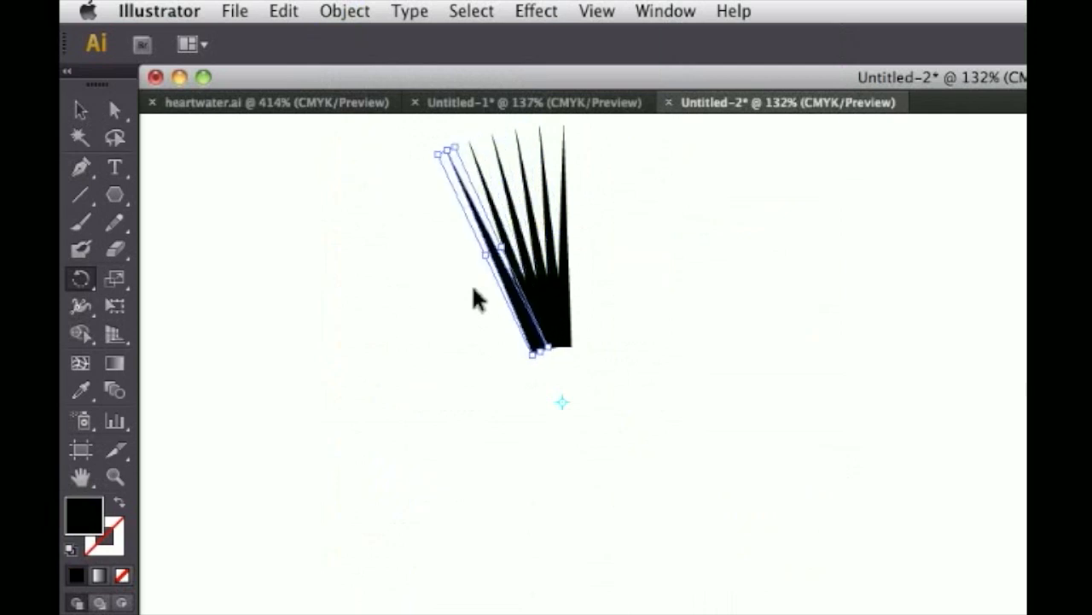
key("super+d")
key("super+d")
key("super+d")
key("super+d")
key("super+d")
key("super+d")
key("super+d")
key("super+d")
key("super+d")
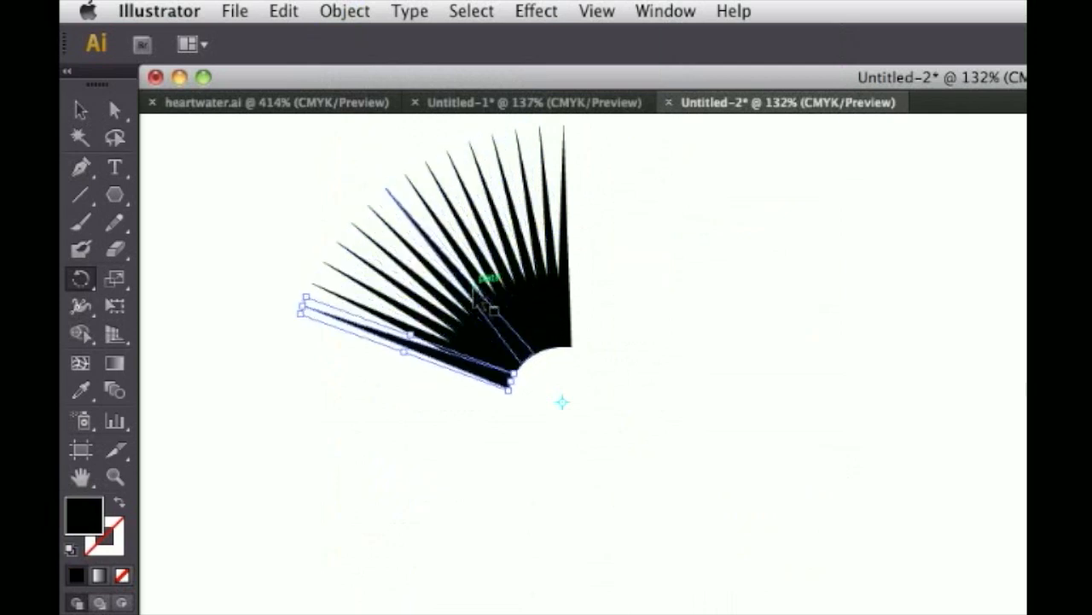
key("super+d")
key("super+d")
key("super+d")
key("super+d")
key("super+d")
key("super+d")
key("super+d")
key("super+d")
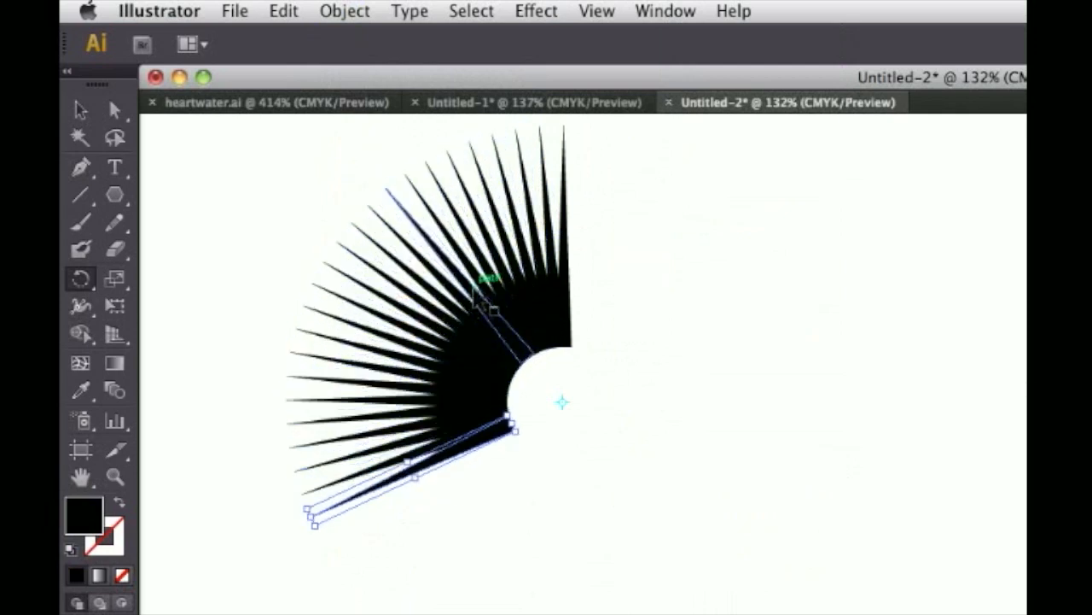
key("super+d")
key("super+d")
key("super+d")
key("super+d")
key("super+d")
key("super+d")
key("super+d")
key("super+d")
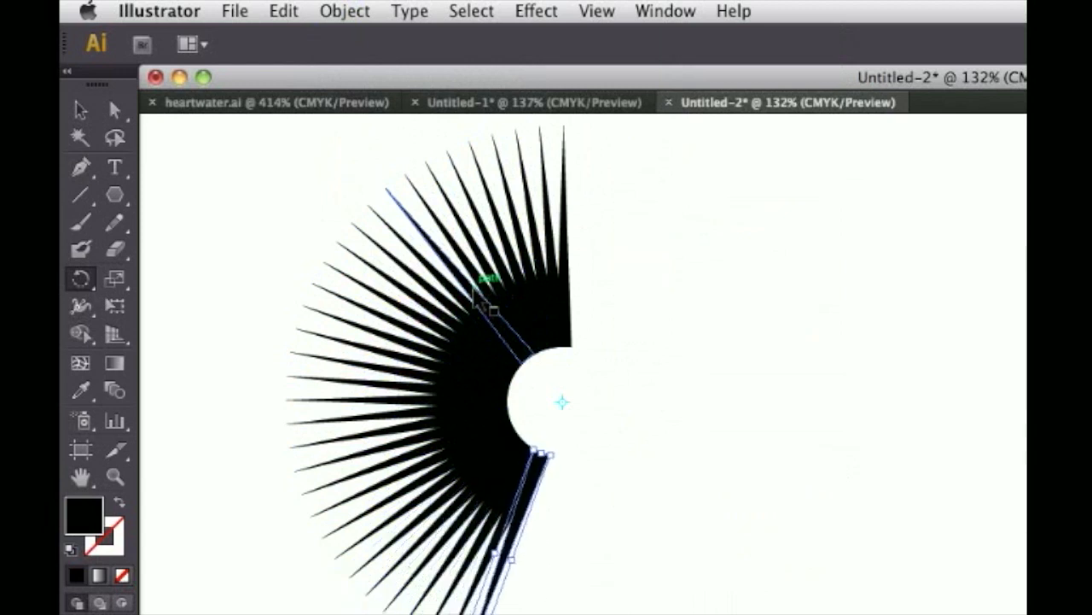
key("super+d")
key("super+d")
key("super+d")
key("super+d")
key("super+d")
key("super+d")
key("super+d")
key("super+d")
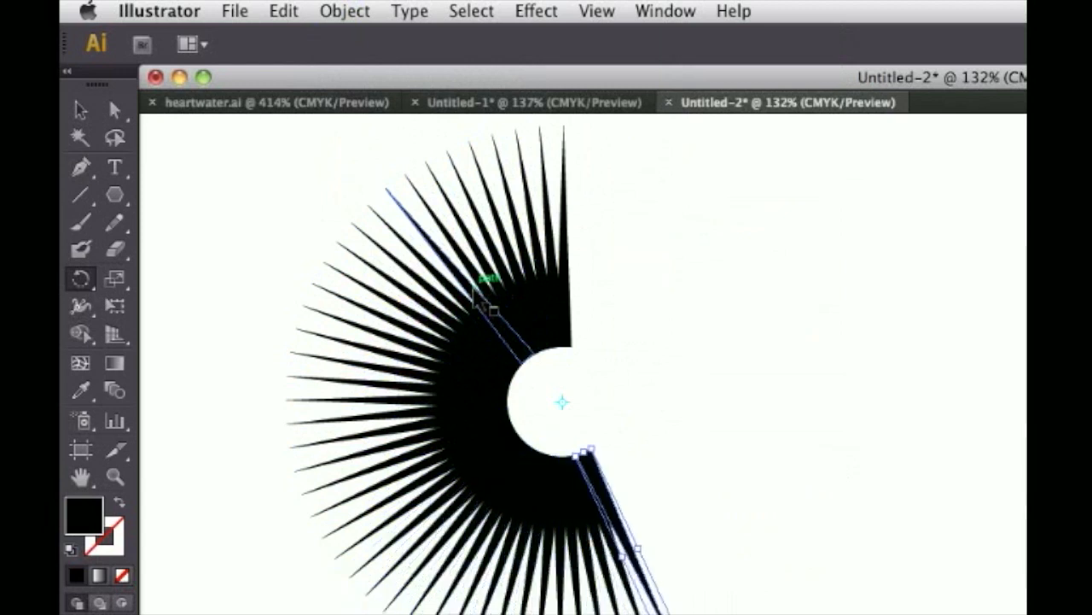
key("super+d")
key("super+d")
key("super+d")
key("super+d")
key("super+d")
key("super+d")
key("super+d")
key("super+d")
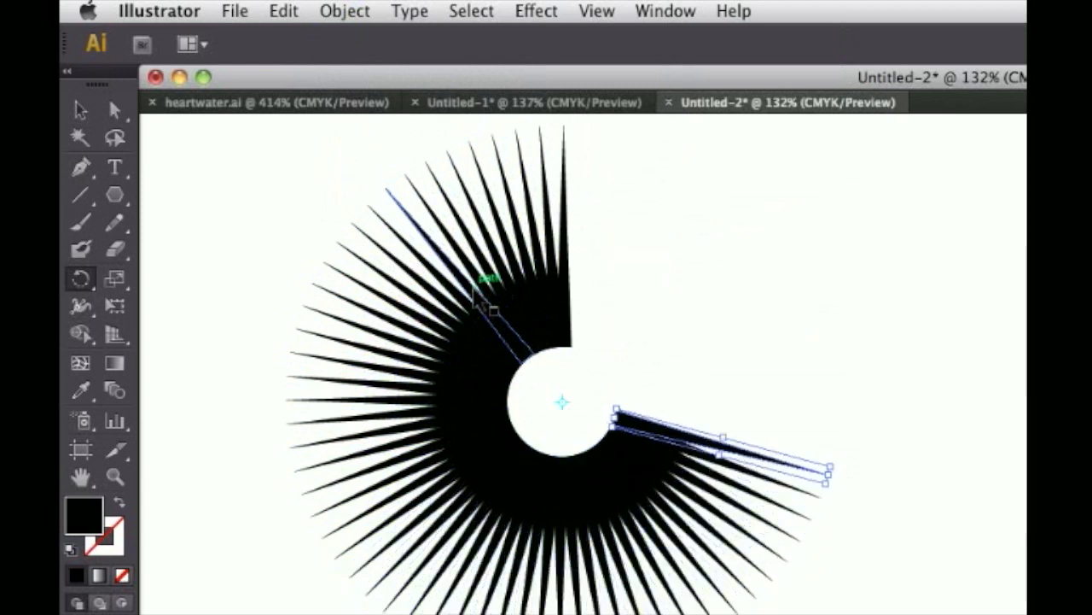
key("super+d")
key("super+d")
key("super+d")
key("super+d")
key("super+d")
key("super+d")
key("super+d")
key("super+d")
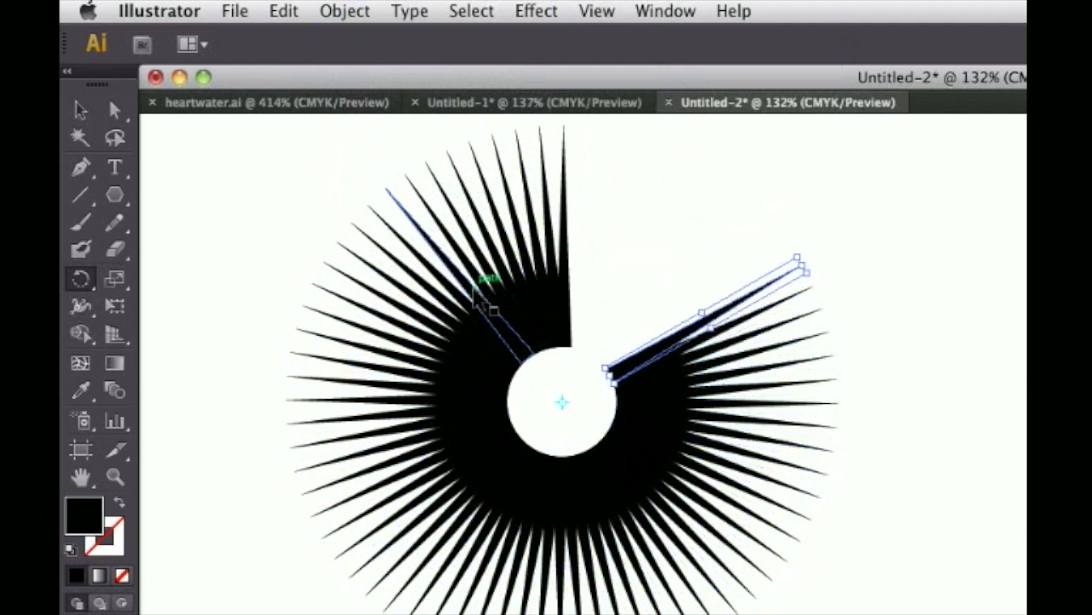
key("super+d")
key("super+d")
key("super+d")
key("super+d")
key("super+d")
key("super+d")
key("super+d")
key("super+d")
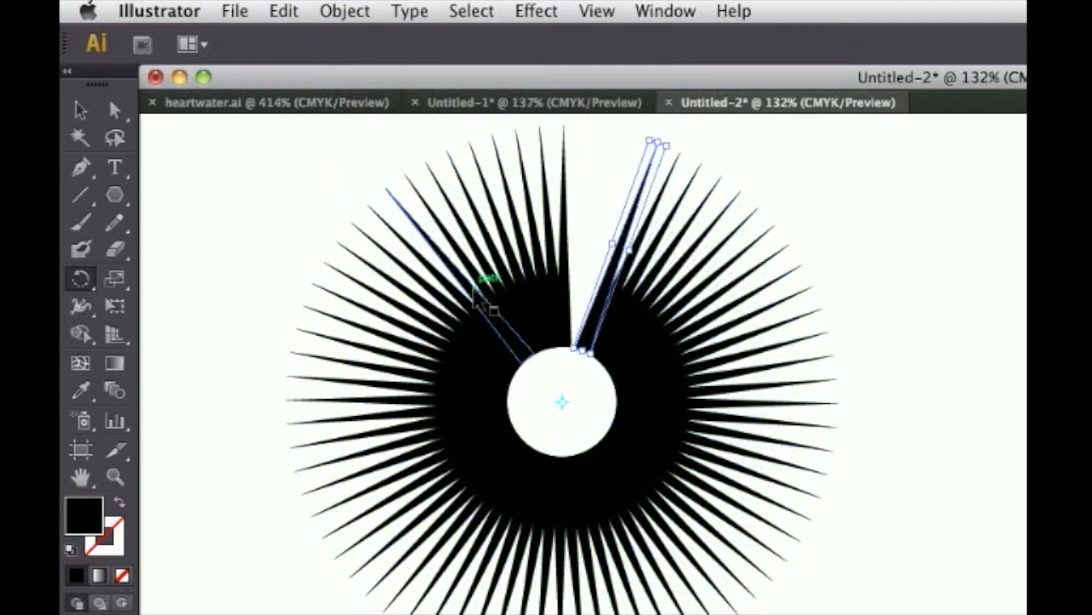
key("super+d")
key("super+d")
key("super+d")
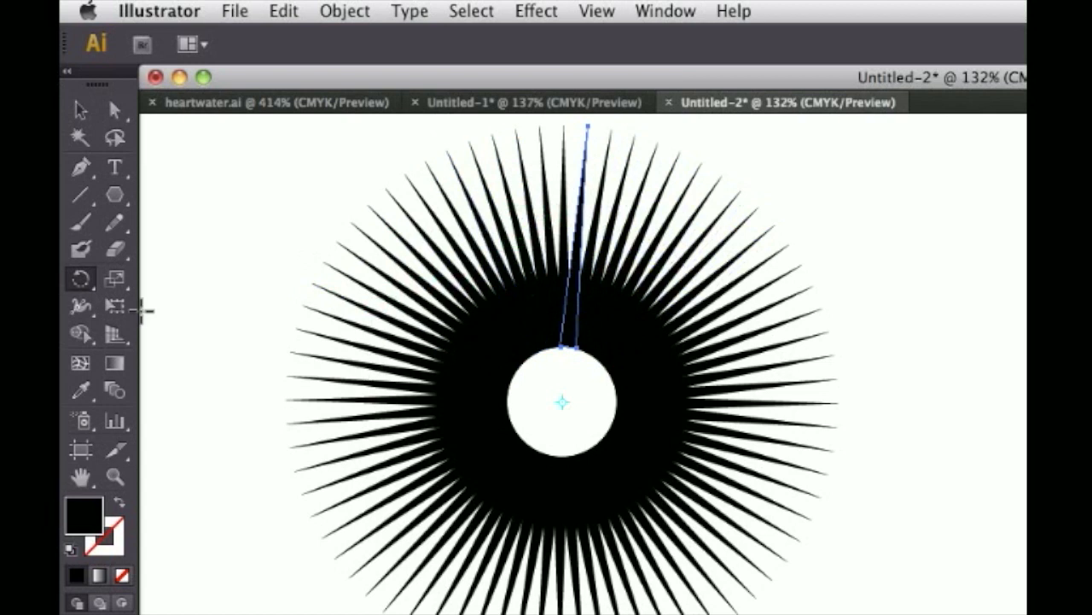
Delete all the rotated spike copies, keeping only the original vertical spike.
left_click(80, 109)
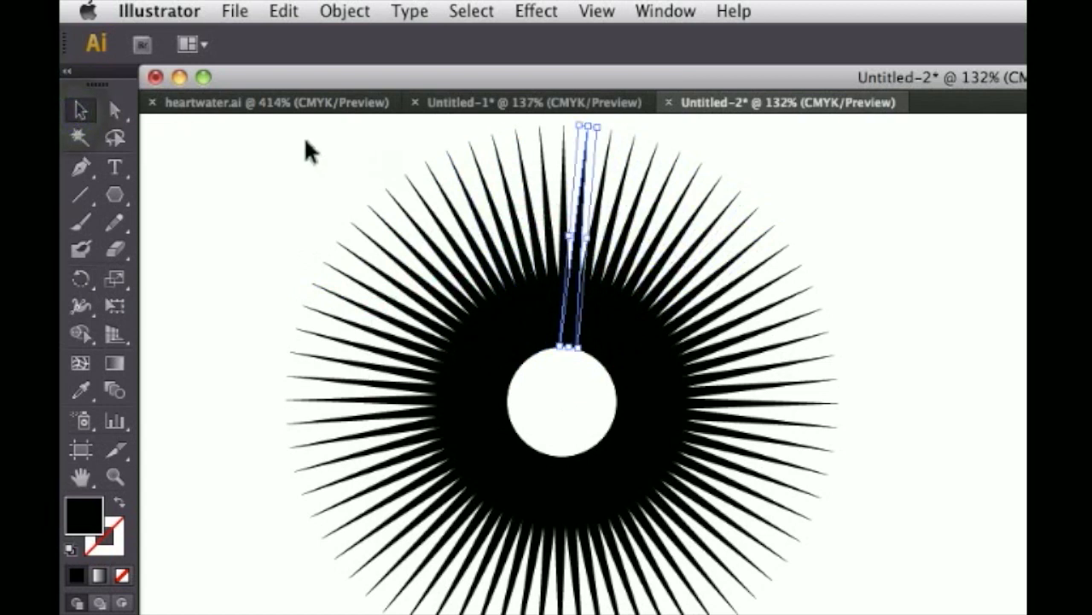
left_click_drag(307, 140, 810, 607)
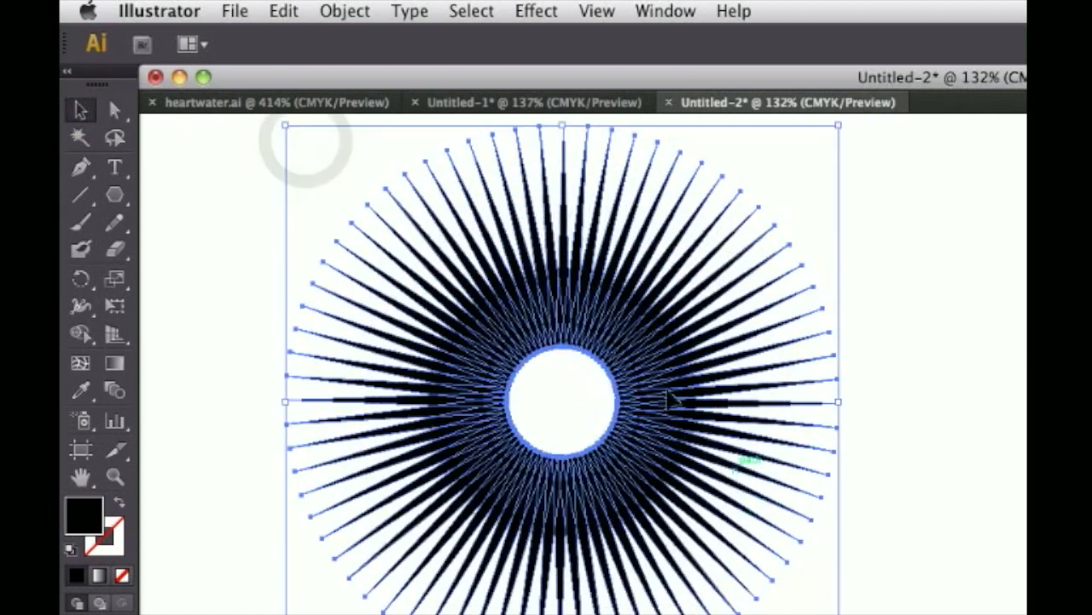
left_click(568, 247)
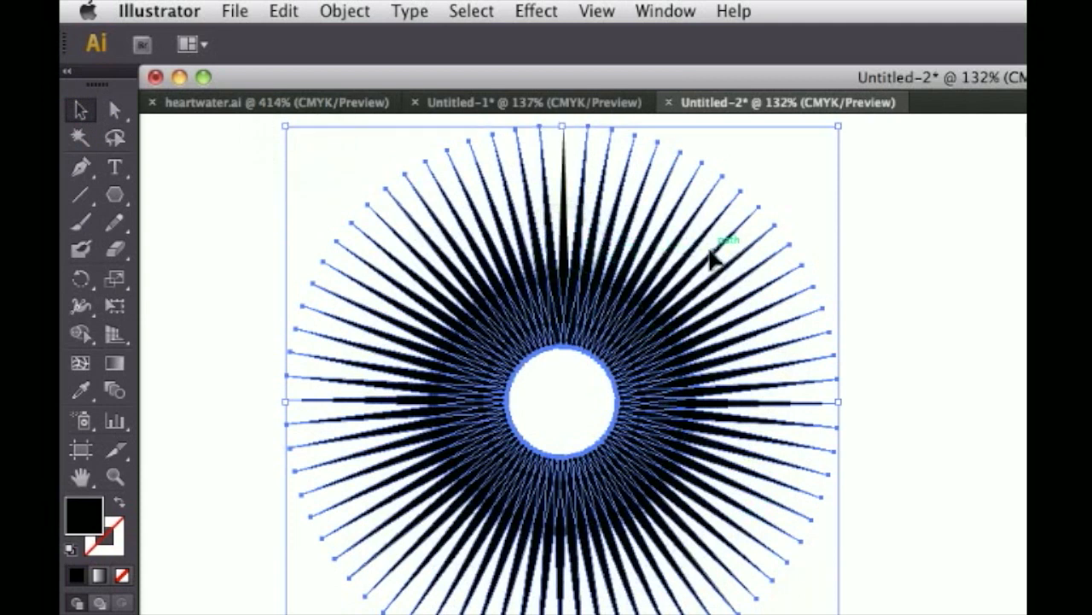
key("Delete")
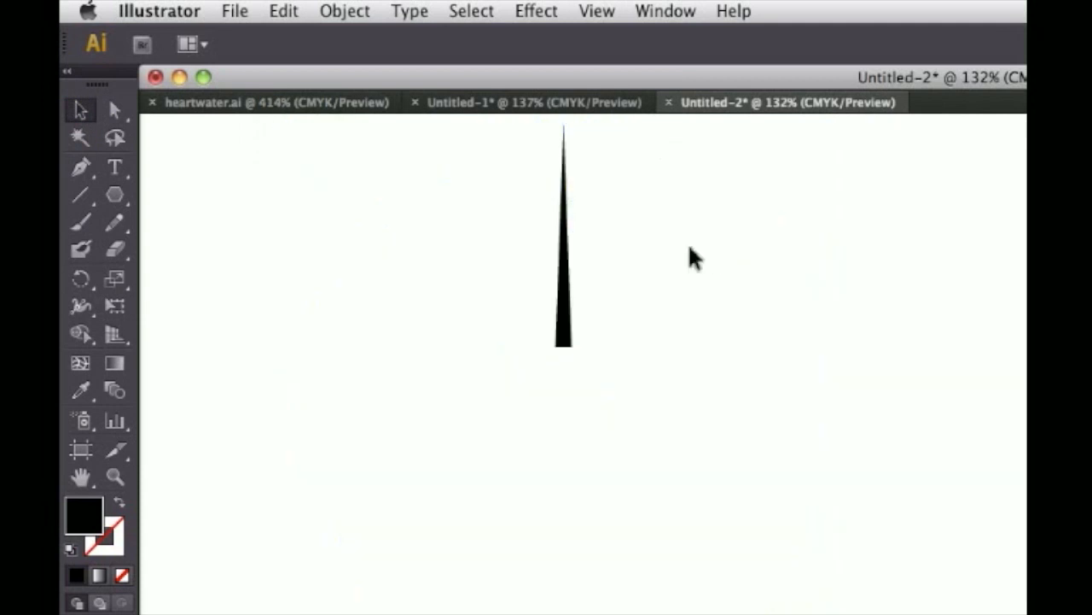
Narrow the remaining vertical spike to about half its width, keeping its height.
left_click(564, 289)
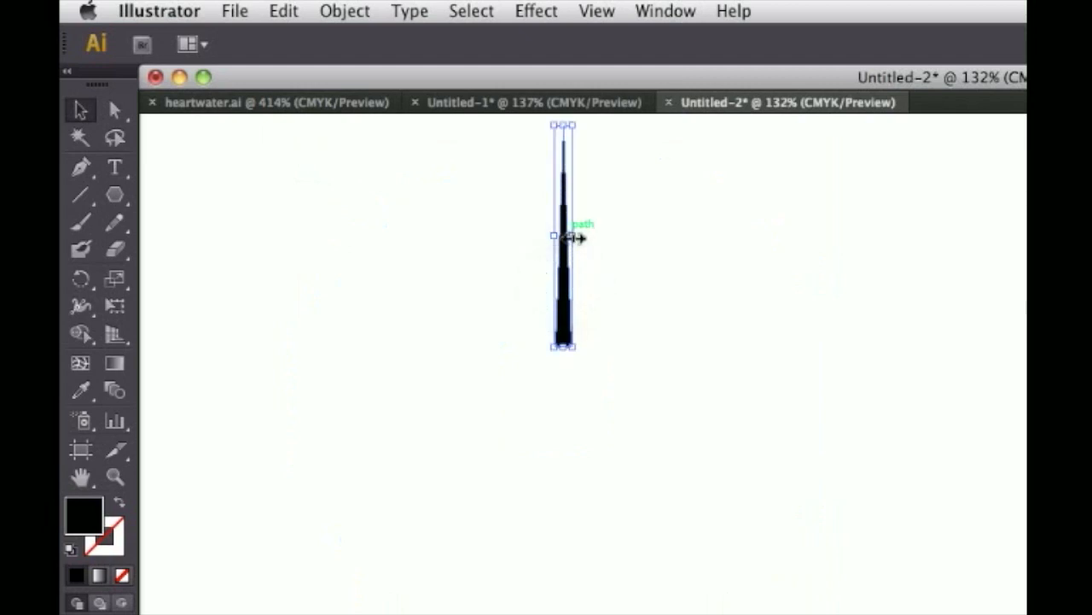
left_click_drag(573, 237, 560, 238)
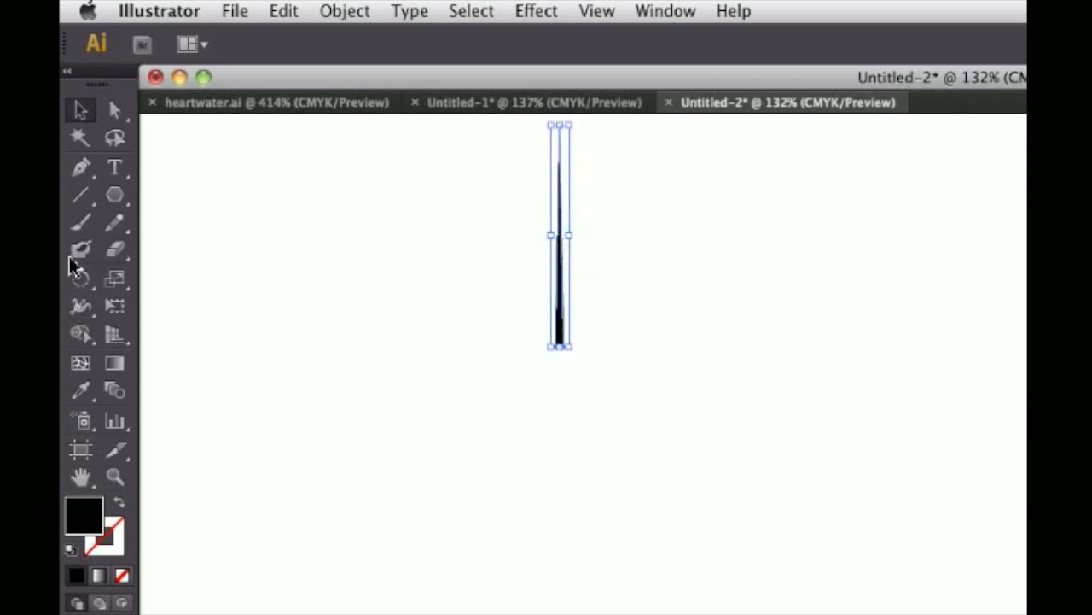
Make a copy of the narrowed spike rotated 5° around a point about a third of its height below its base.
left_click(80, 278)
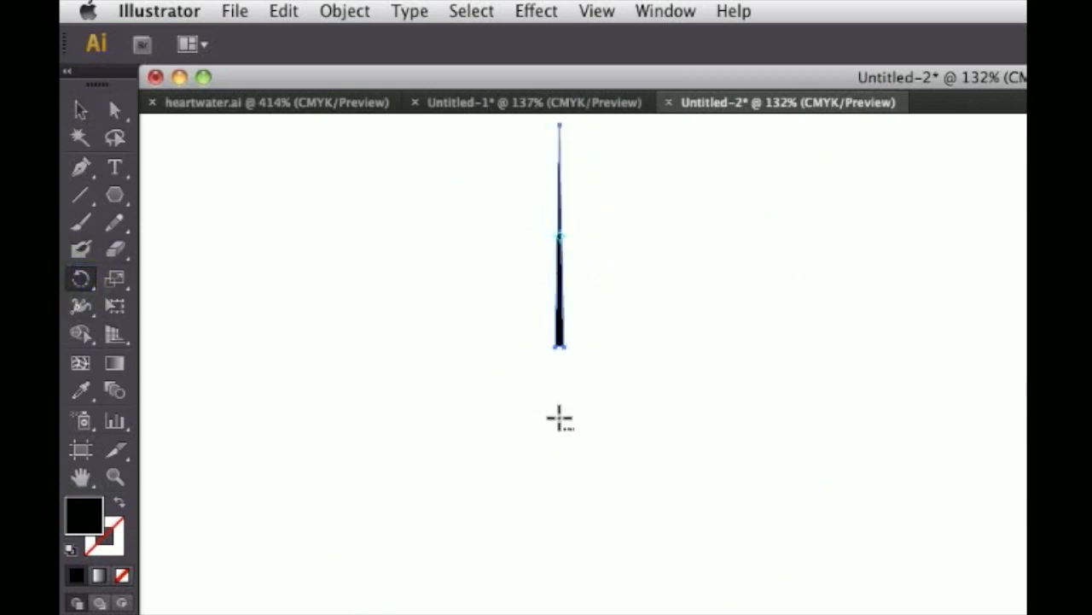
left_click(560, 418, "alt")
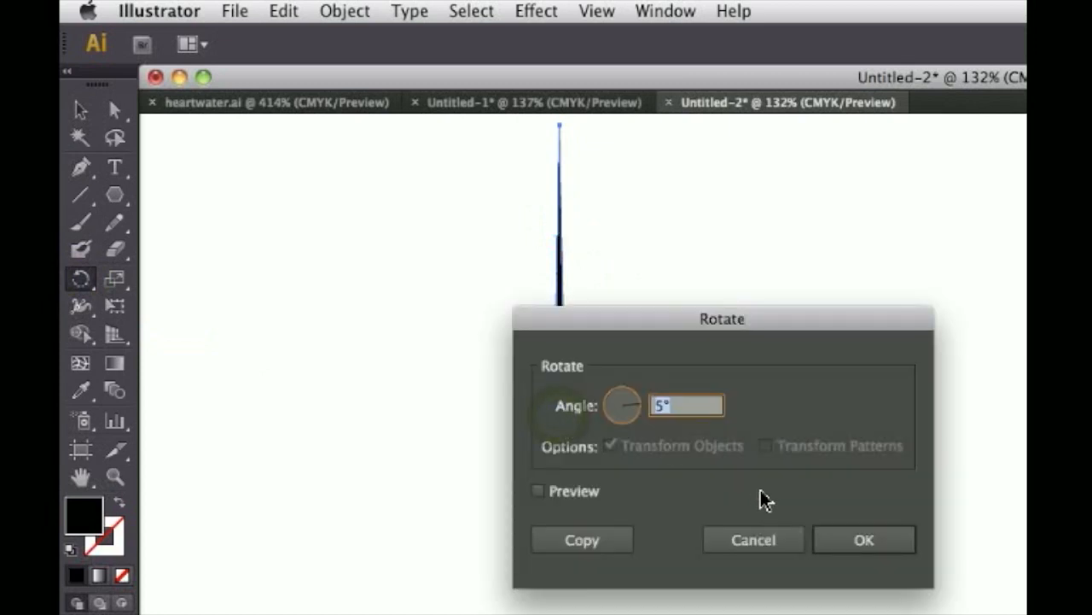
left_click(627, 540)
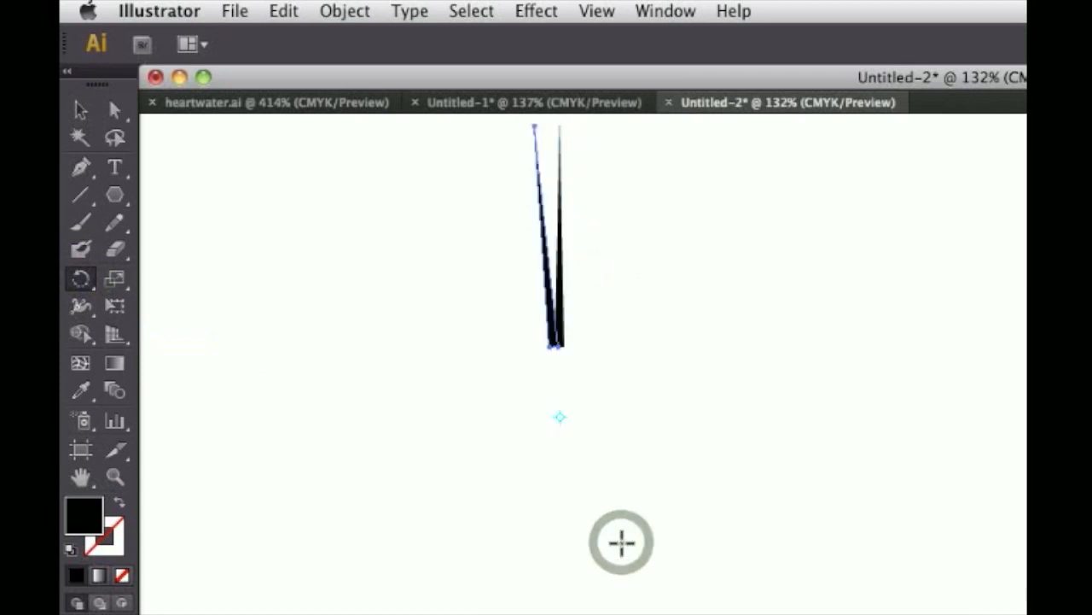
Repeat the 5° rotated copy with Transform Again until the narrow spikes form a full circle around the wide centre hole.
key("super+d")
key("super+d")
key("super+d")
key("super+d")
key("super+d")
key("super+d")
key("super+d")
key("super+d")
key("super+d")
key("super+d")
key("super+d")
key("super+d")
key("super+d")
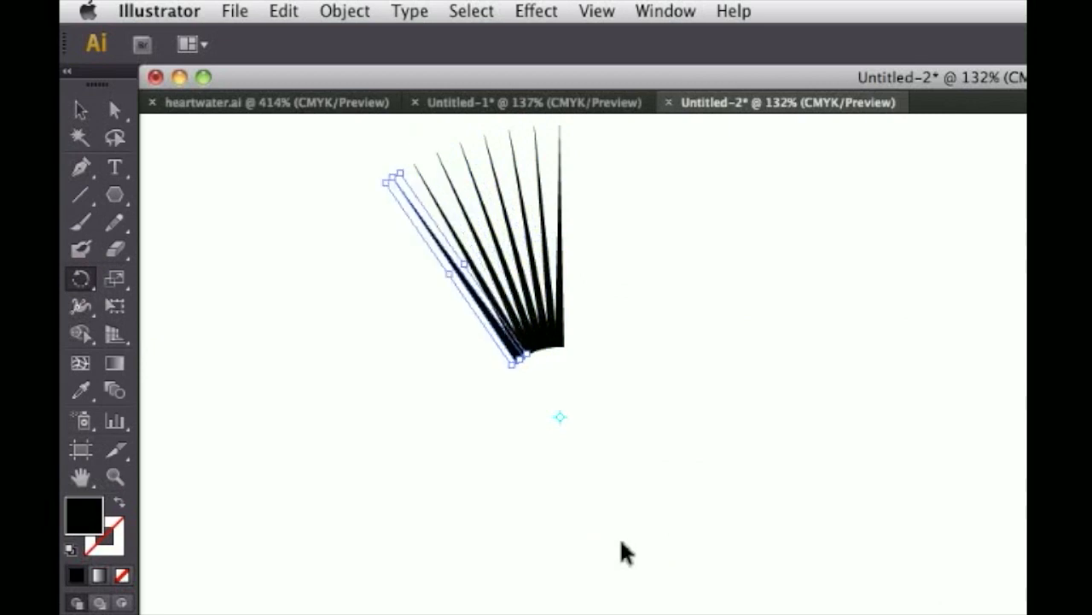
key("super+d")
key("super+d")
key("super+d")
key("super+d")
key("super+d")
key("super+d")
key("super+d")
key("super+d")
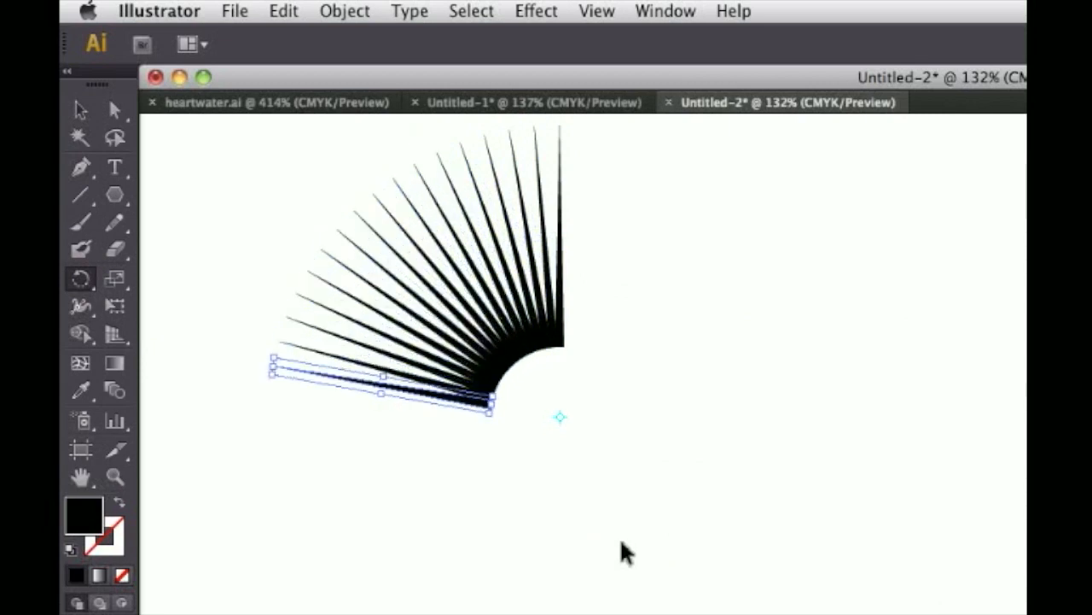
key("super+d")
key("super+d")
key("super+d")
key("super+d")
key("super+d")
key("super+d")
key("super+d")
key("super+d")
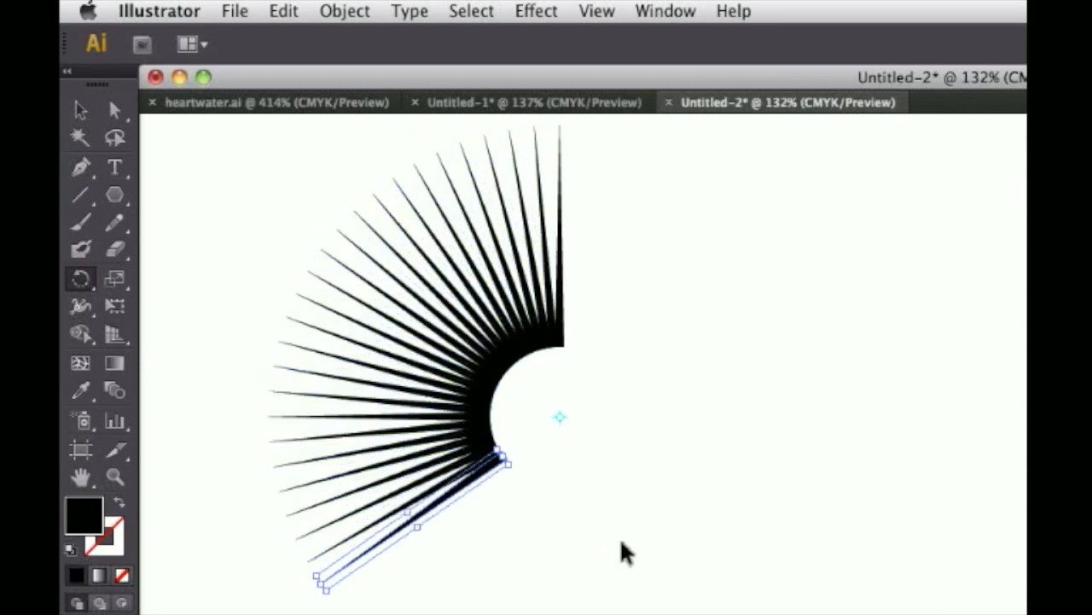
key("super+d")
key("super+d")
key("super+d")
key("super+d")
key("super+d")
key("super+d")
key("super+d")
key("super+d")
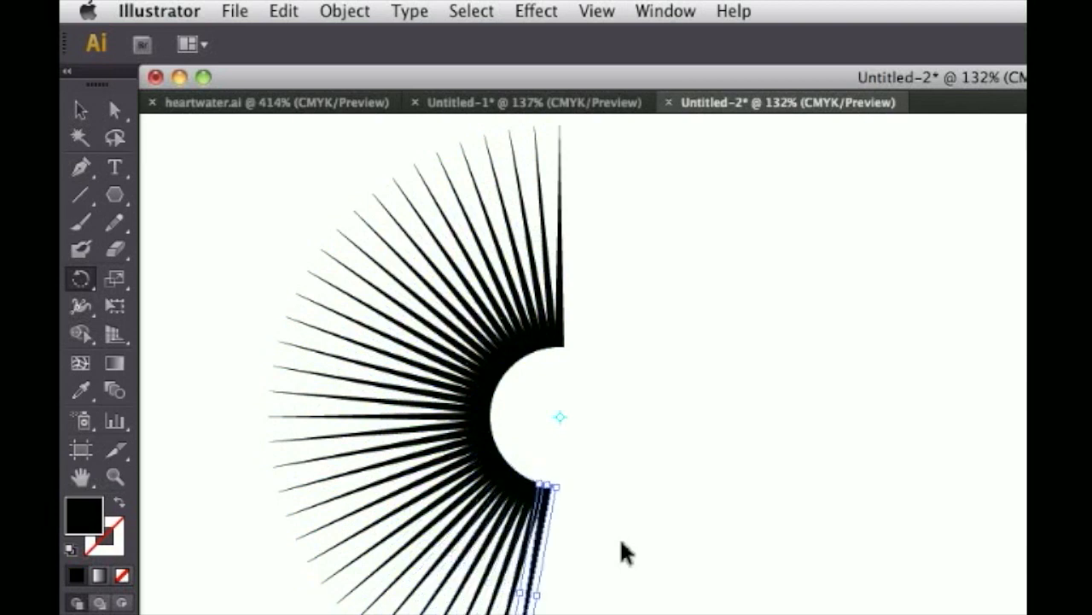
key("super+d")
key("super+d")
key("super+d")
key("super+d")
key("super+d")
key("super+d")
key("super+d")
key("super+d")
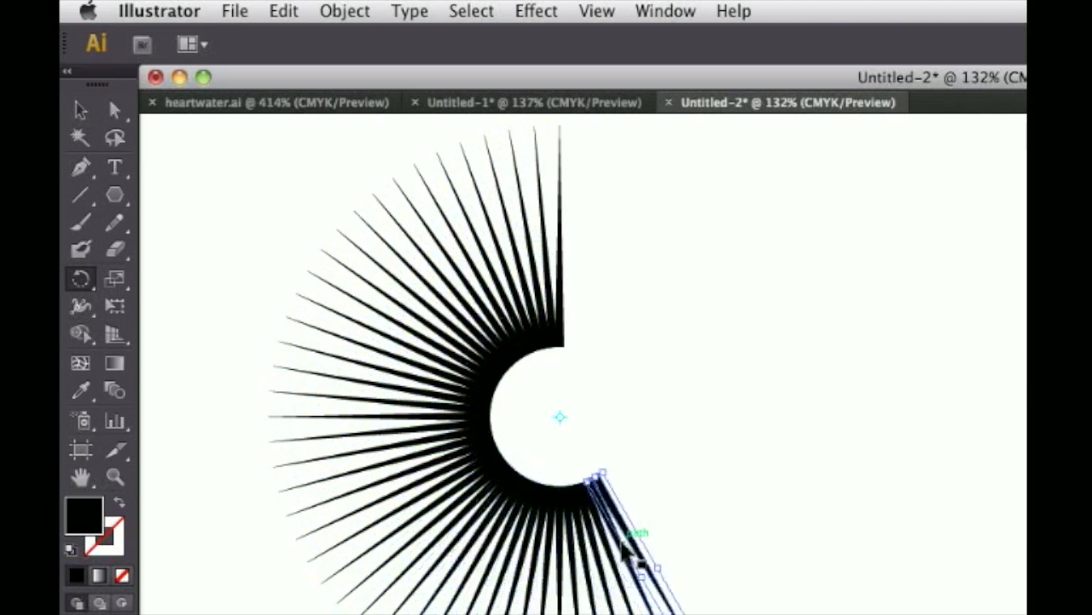
key("super+d")
key("super+d")
key("super+d")
key("super+d")
key("super+d")
key("super+d")
key("super+d")
key("super+d")
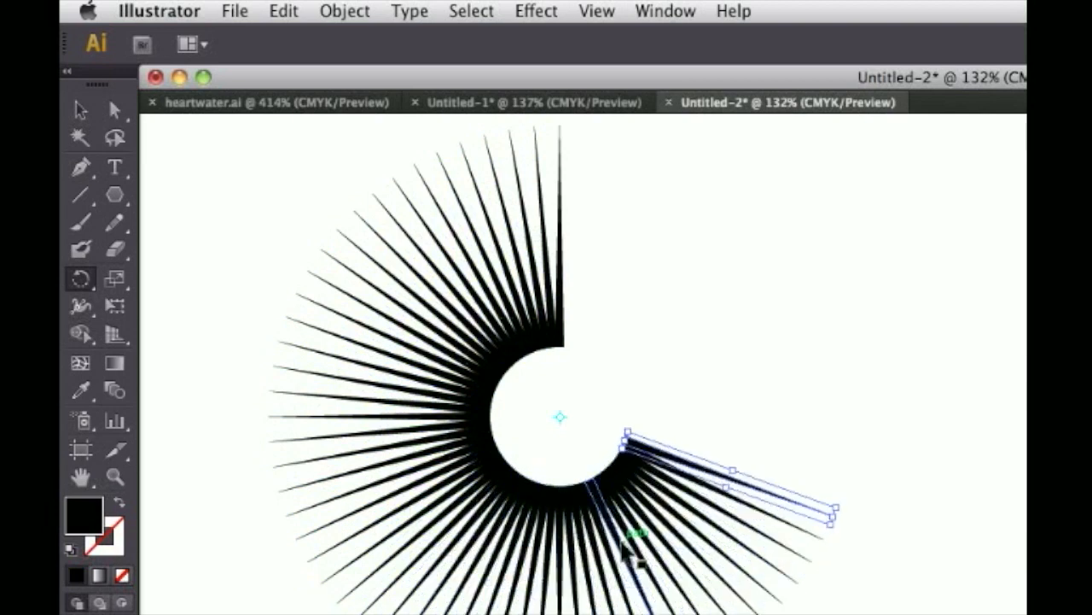
key("super+d")
key("super+d")
key("super+d")
key("super+d")
key("super+d")
key("super+d")
key("super+d")
key("super+d")
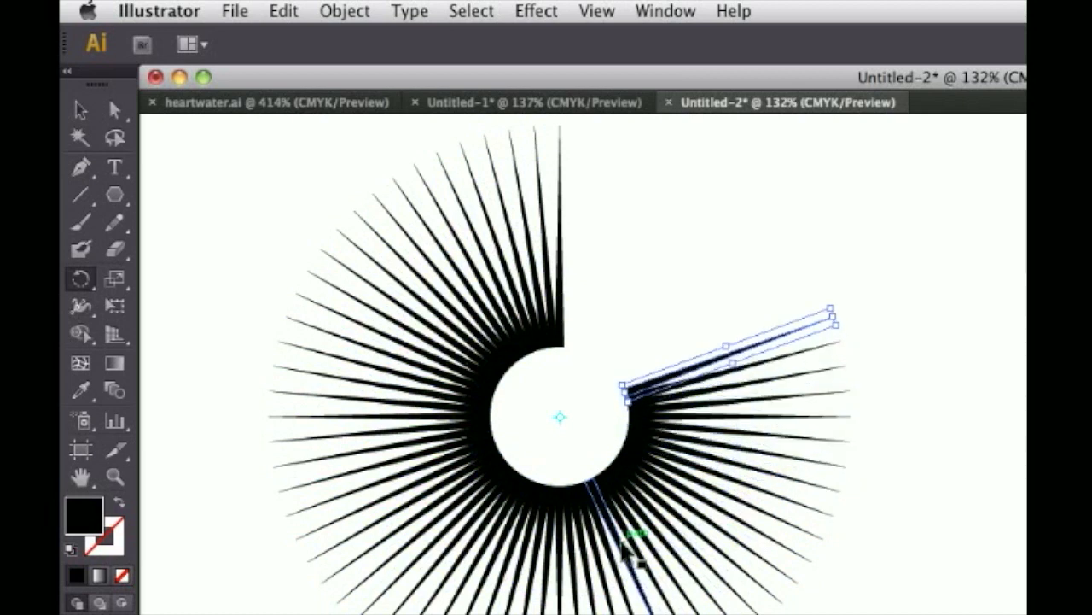
key("super+d")
key("super+d")
key("super+d")
key("super+d")
key("super+d")
key("super+d")
key("super+d")
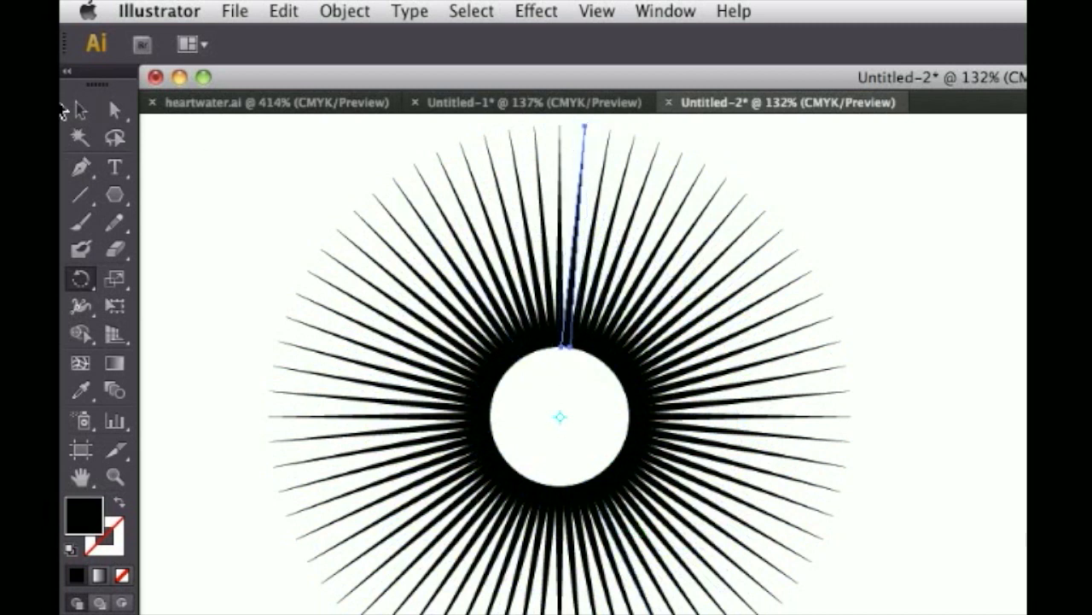
Delete every rotated copy in the burst, keep only the original vertical spike, and select it.
left_click(78, 109)
left_click_drag(246, 172, 937, 609)
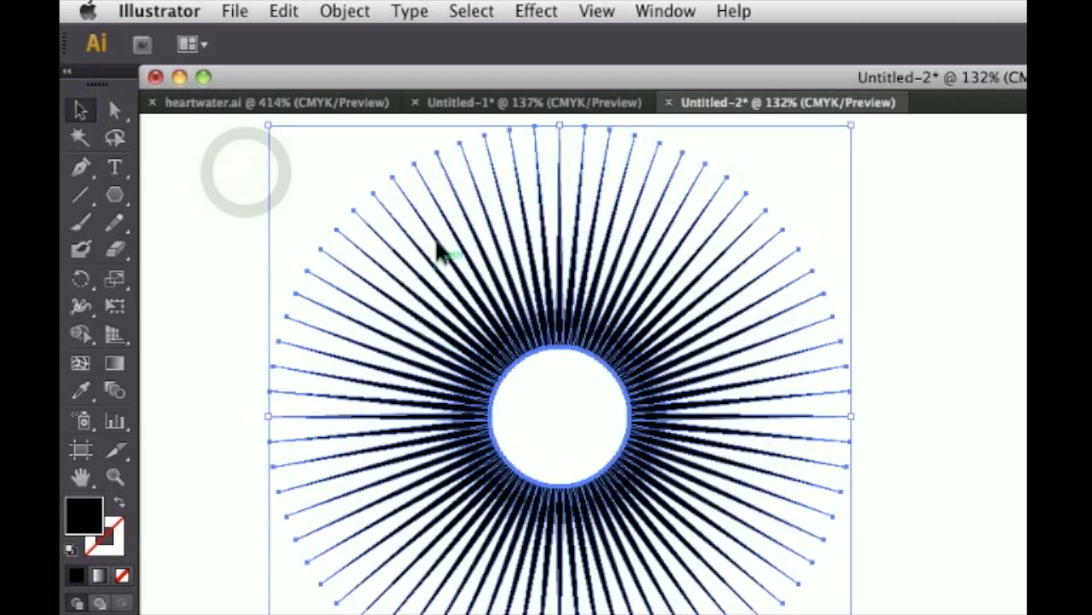
left_click(558, 252)
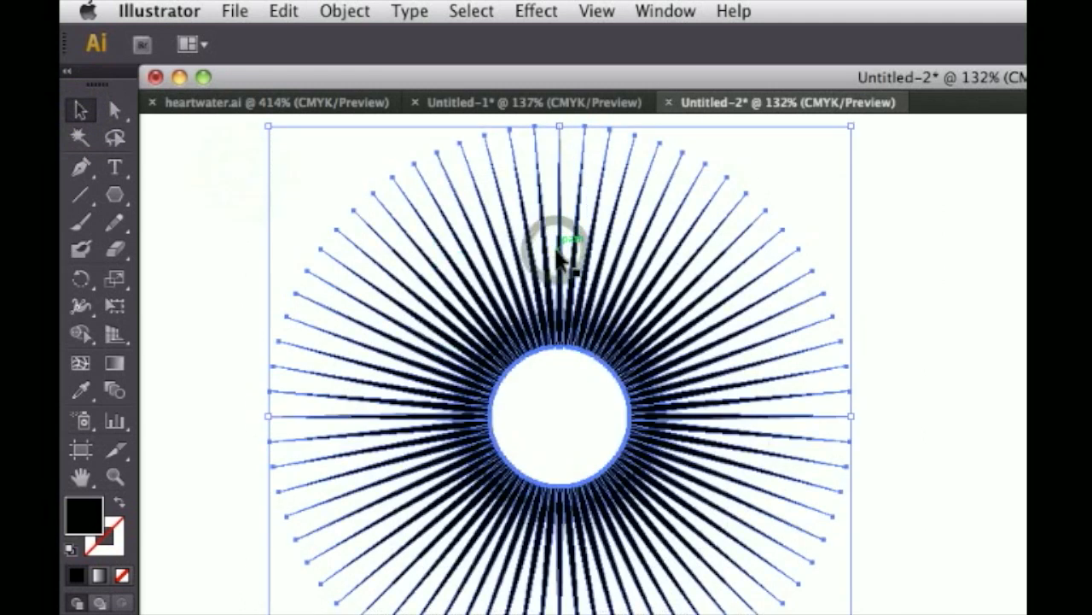
key("Delete")
left_click(559, 245)
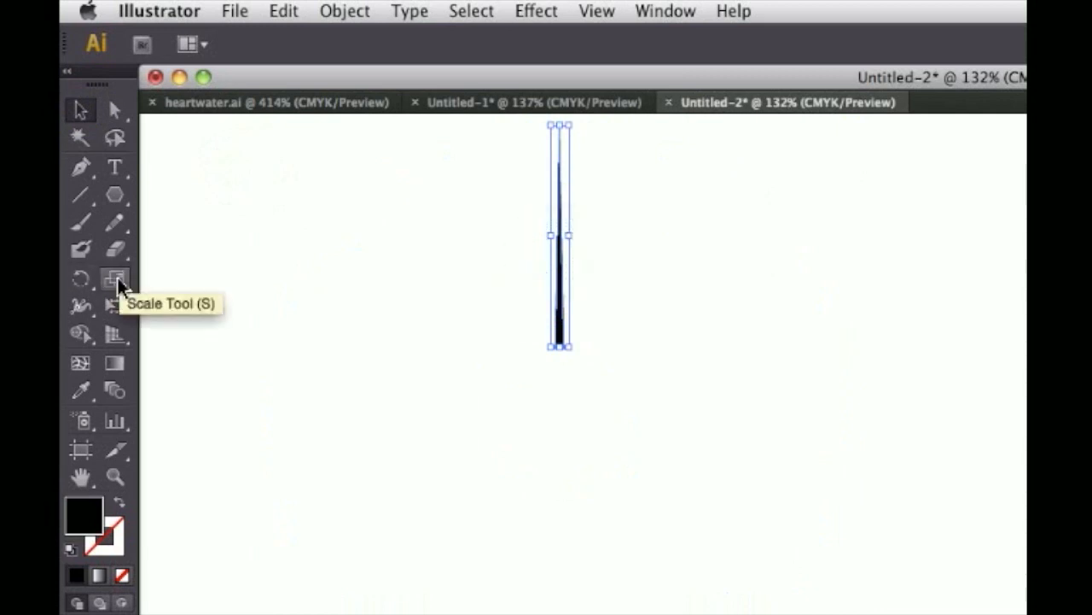
Make a copy of the spike rotated 5° around a point just below its base, about an eighth of its height away.
left_click(81, 279)
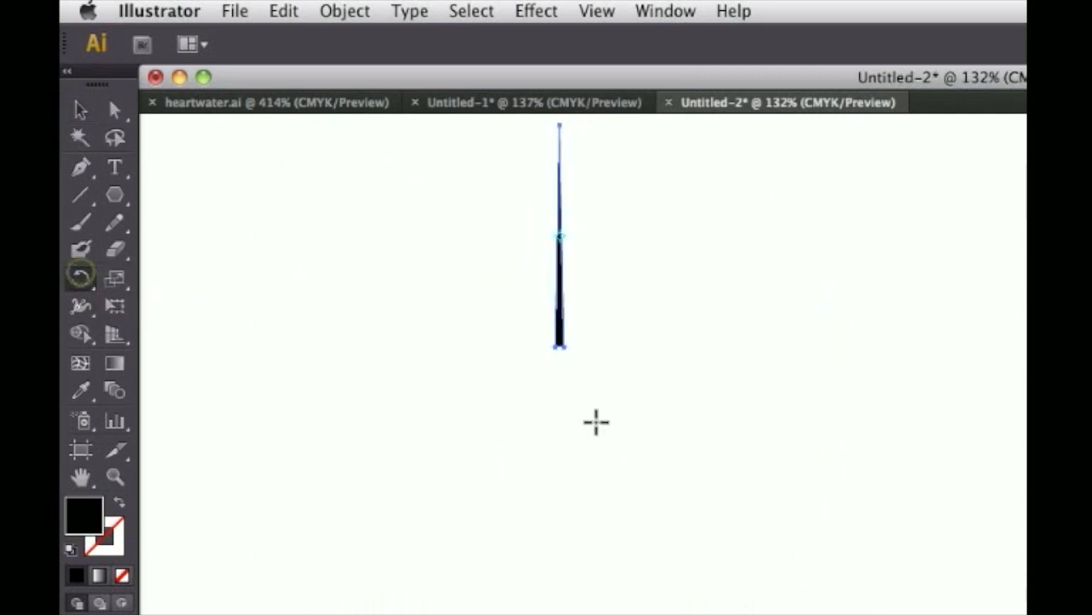
left_click(560, 376, "alt")
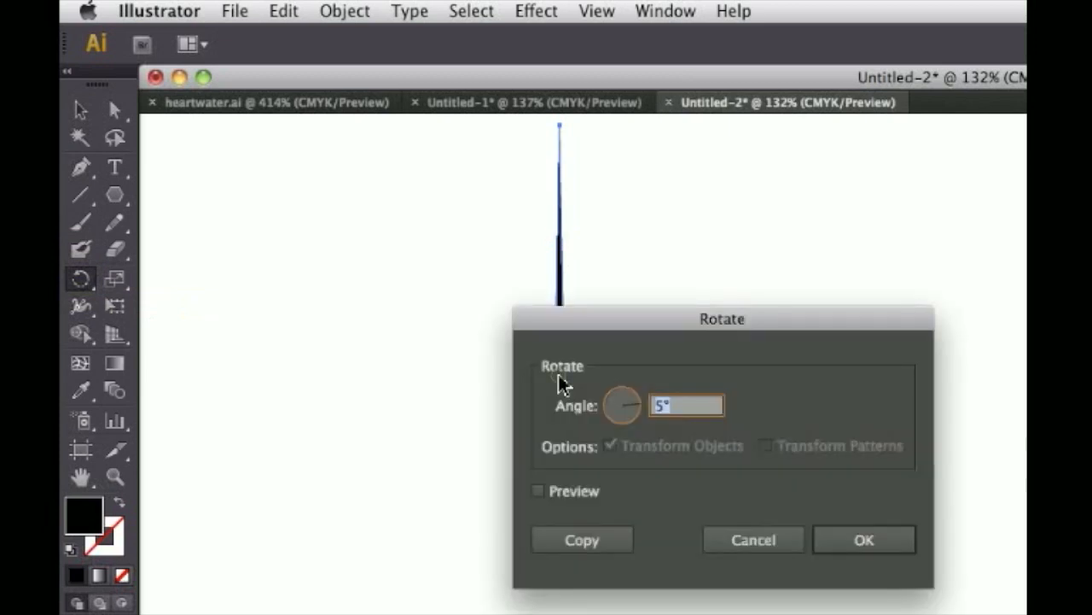
left_click(578, 535)
Repeat the 5° rotated copy with Transform Again until the spikes close into a circular burst with a small centre hole.
key("super+d")
key("super+d")
key("super+d")
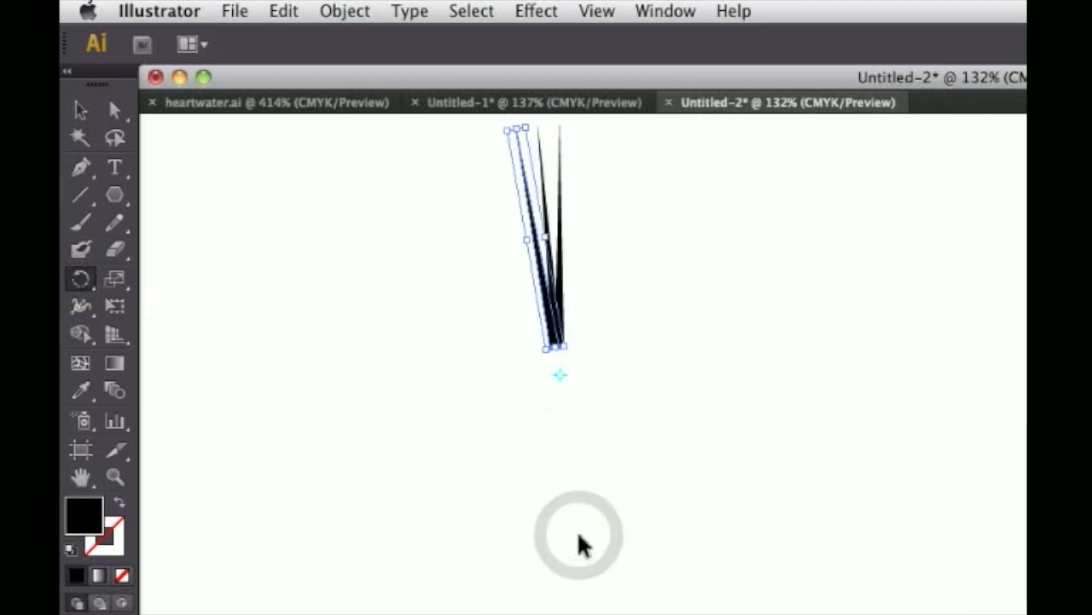
key("super+d")
key("super+d")
key("super+d")
key("super+d")
key("super+d")
key("super+d")
key("super+d")
key("super+d")
key("super+d")
key("super+d")
key("super+d")
key("super+d")
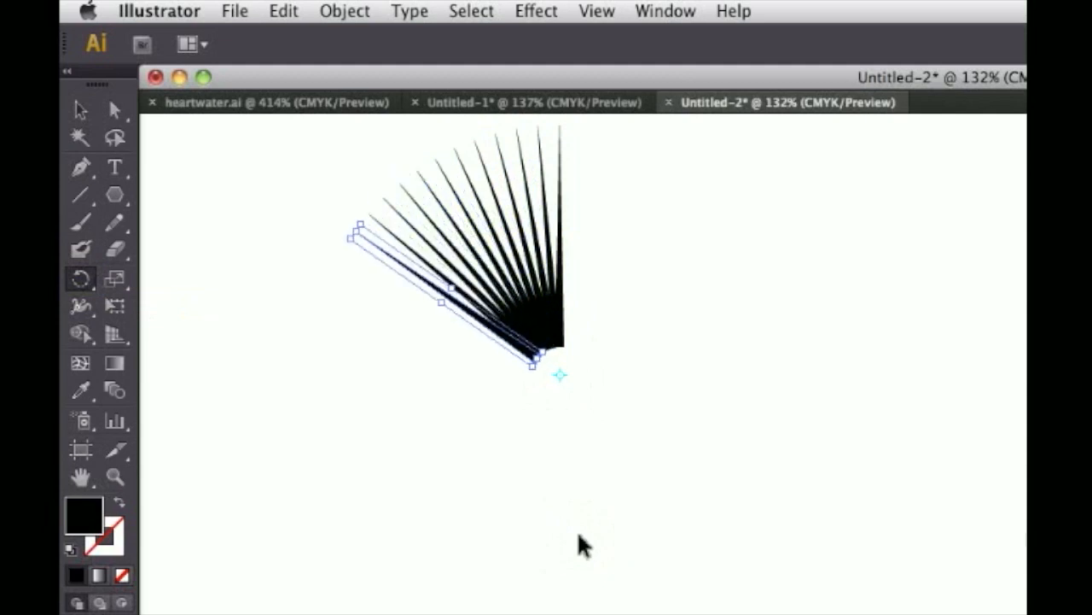
key("super+d")
key("super+d")
key("super+d")
key("super+d")
key("super+d")
key("super+d")
key("super+d")
key("super+d")
key("super+d")
key("super+d")
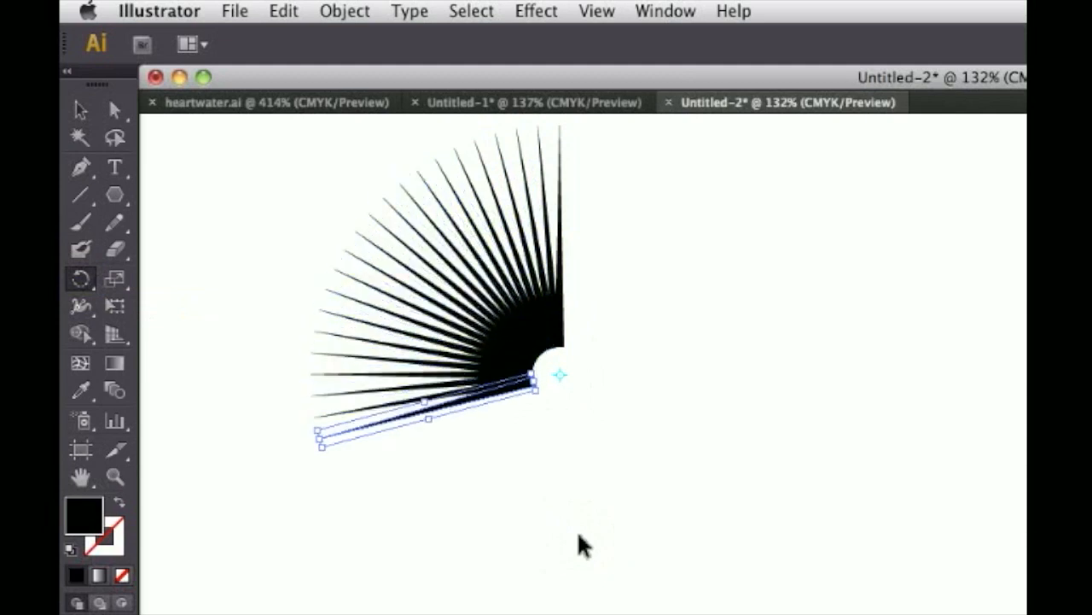
key("super+d")
key("super+d")
key("super+d")
key("super+d")
key("super+d")
key("super+d")
key("super+d")
key("super+d")
key("super+d")
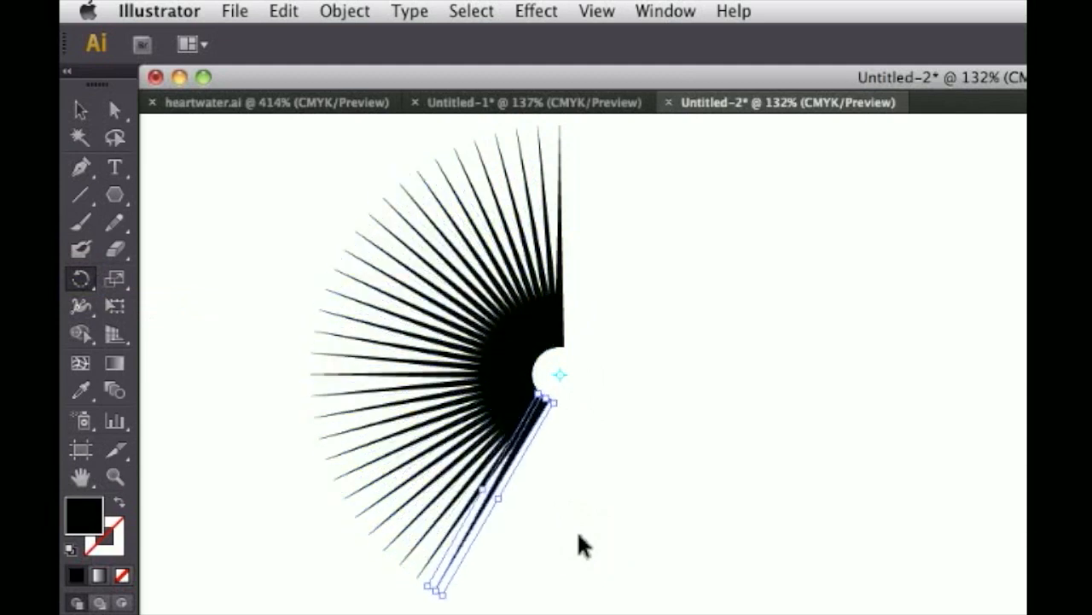
key("super+d")
key("super+d")
key("super+d")
key("super+d")
key("super+d")
key("super+d")
key("super+d")
key("super+d")
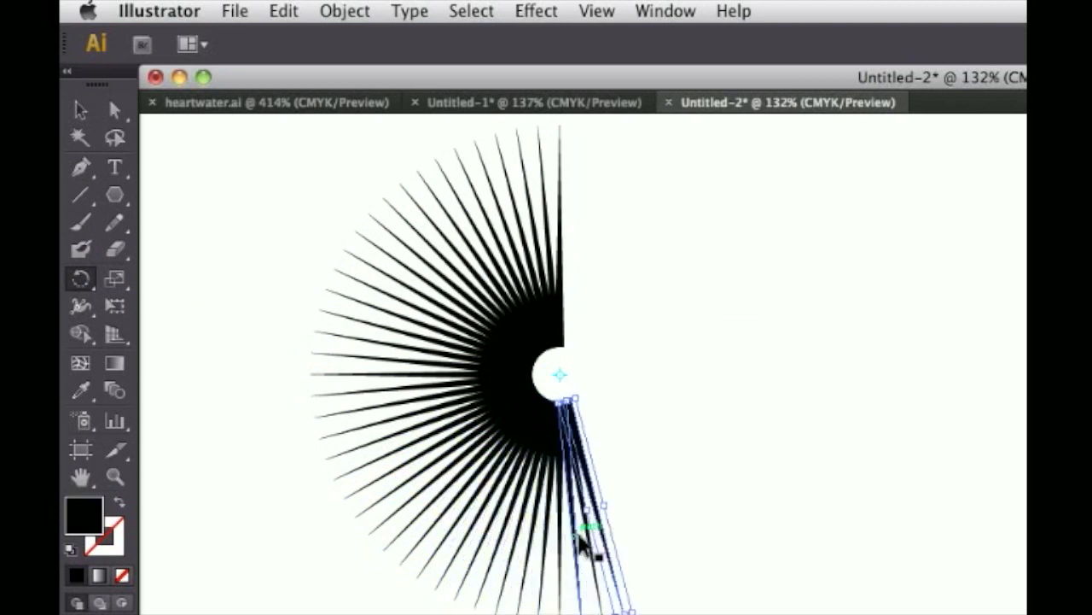
key("super+d")
key("super+d")
key("super+d")
key("super+d")
key("super+d")
key("super+d")
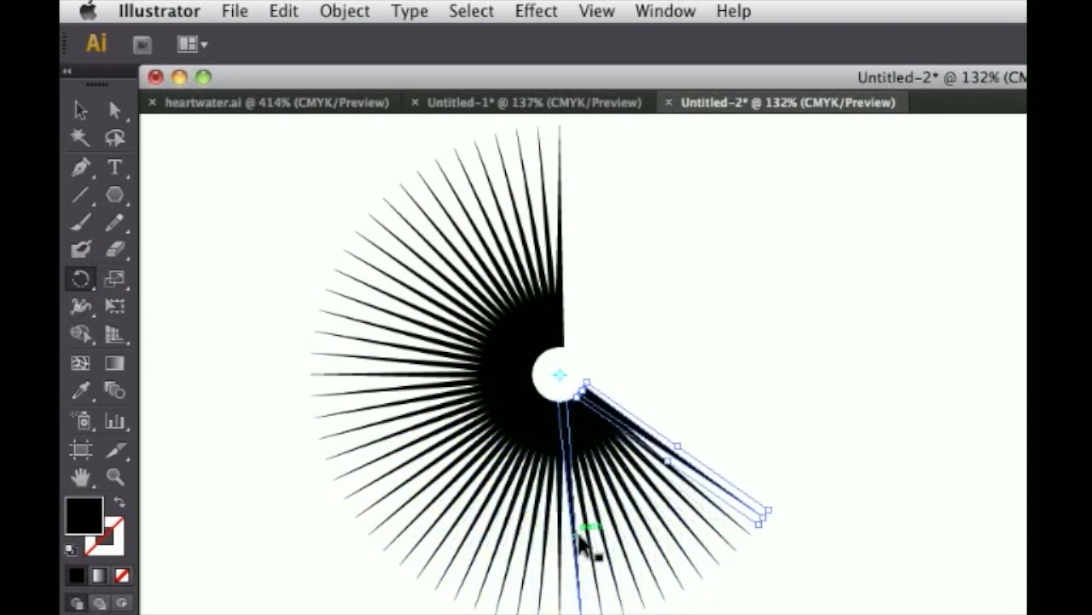
key("super+d")
key("super+d")
key("super+d")
key("super+d")
key("super+d")
key("super+d")
key("super+d")
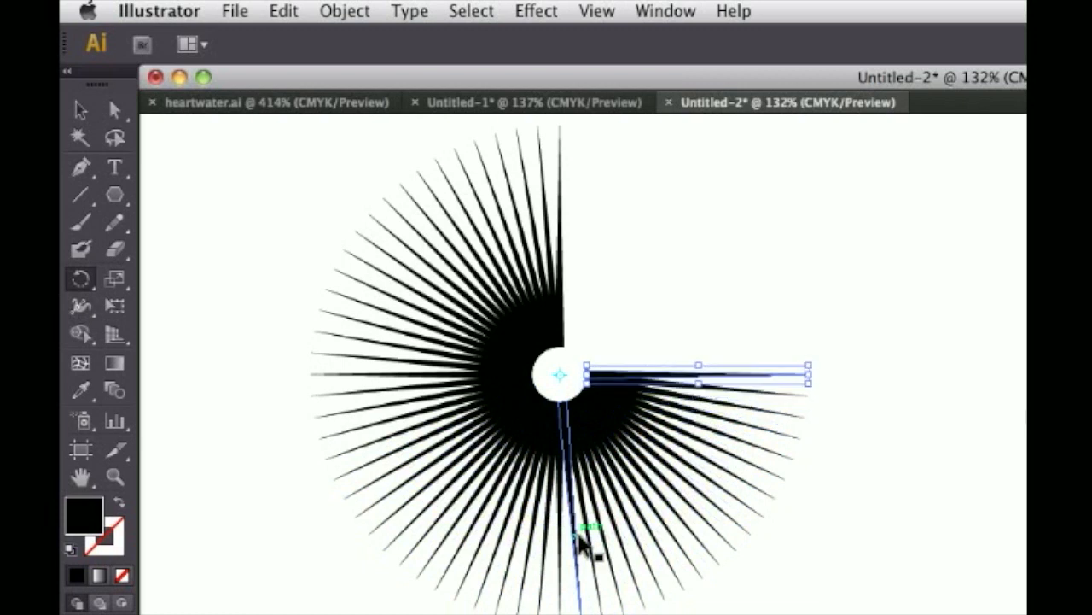
key("super+d")
key("super+d")
key("super+d")
key("super+d")
key("super+d")
key("super+d")
key("super+d")
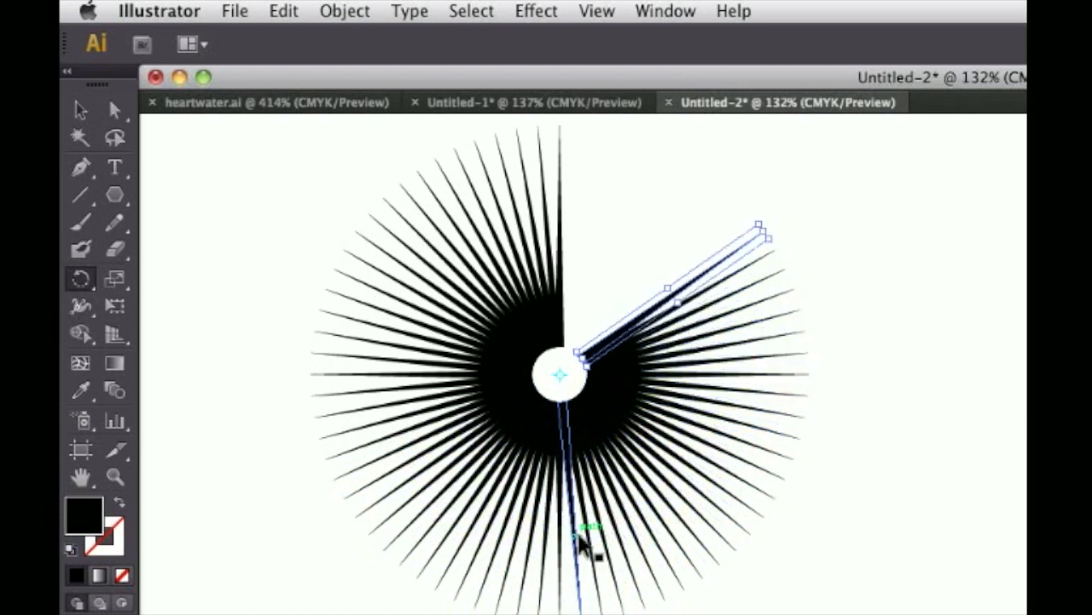
key("super+d")
key("super+d")
key("super+d")
key("super+d")
key("super+d")
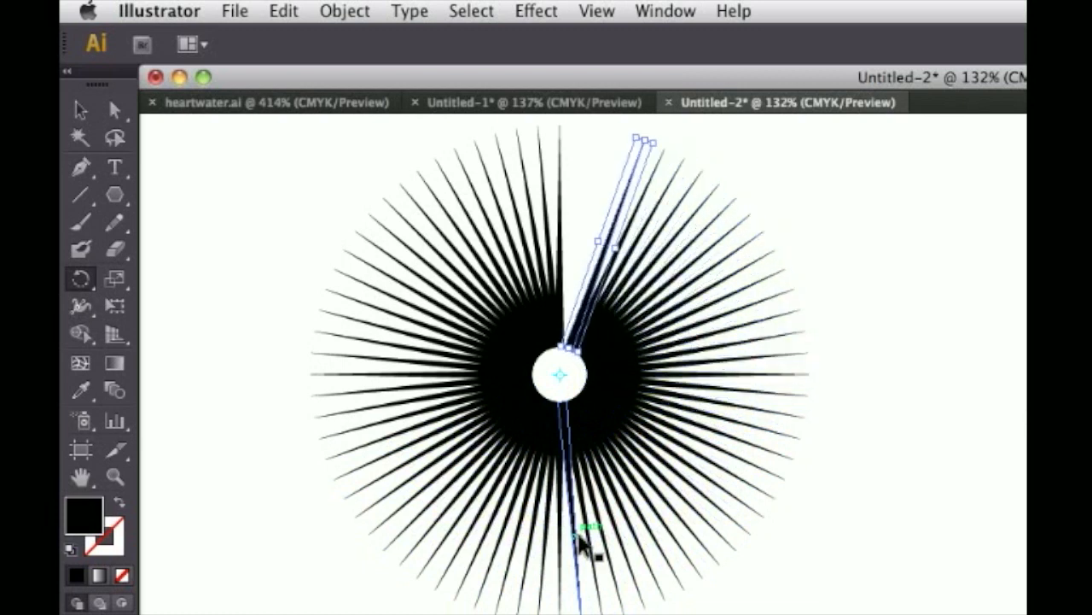
key("super+d")
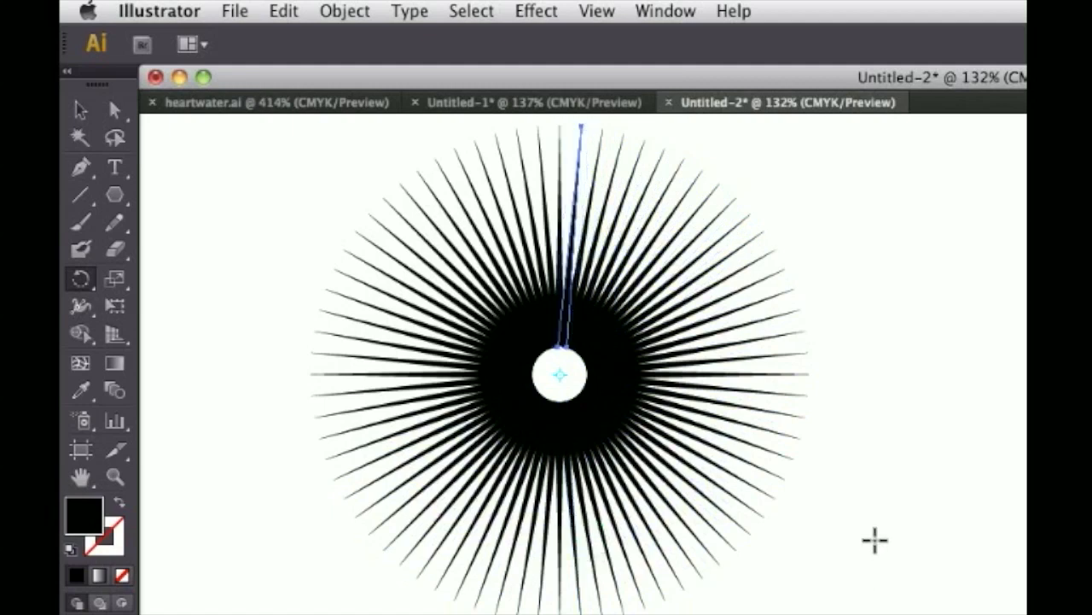
Group all the spikes of the finished sunburst into one object and shift the group slightly.
left_click(75, 110)
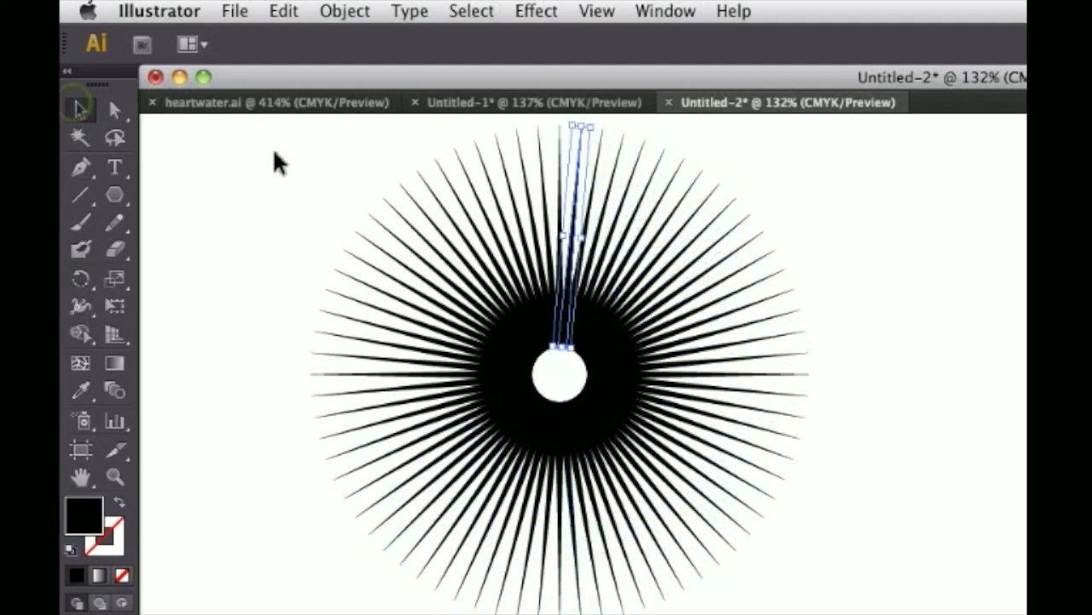
left_click_drag(274, 152, 831, 540)
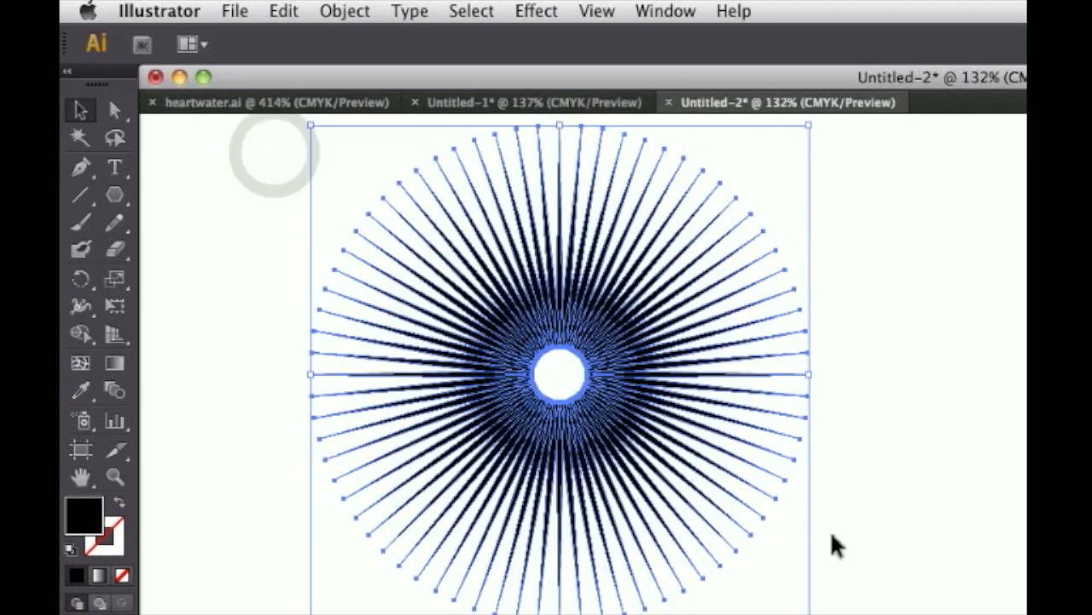
left_click(344, 11)
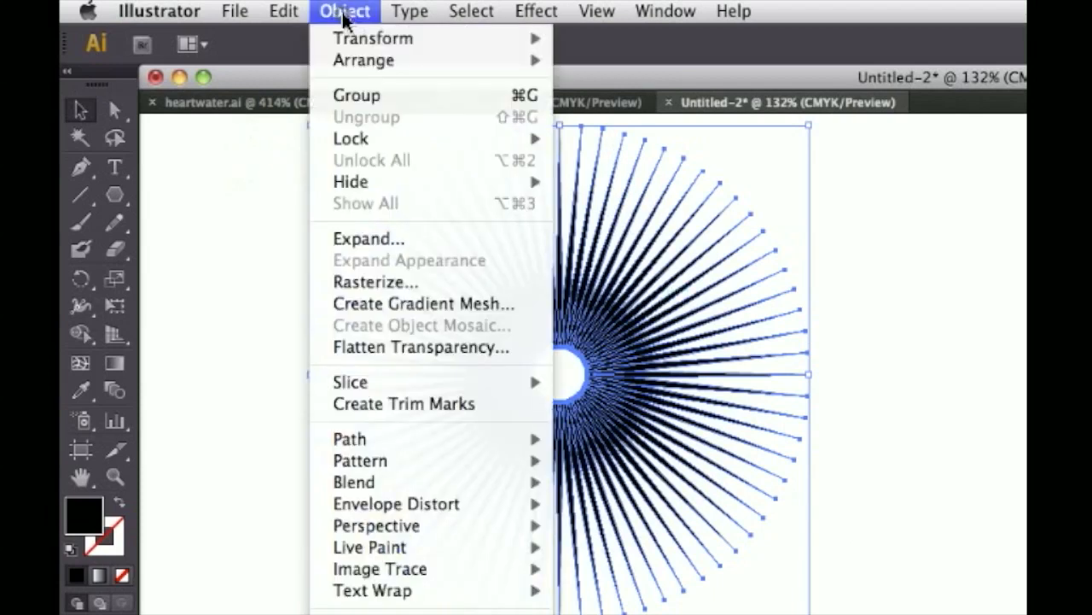
mouse_move(350, 142)
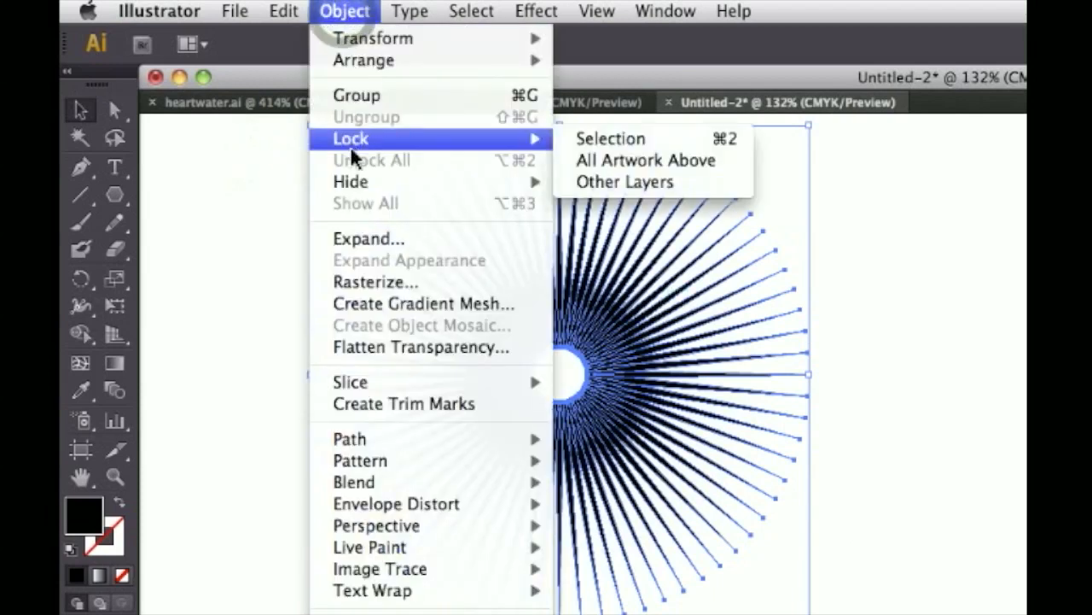
left_click(359, 94)
left_click(890, 373)
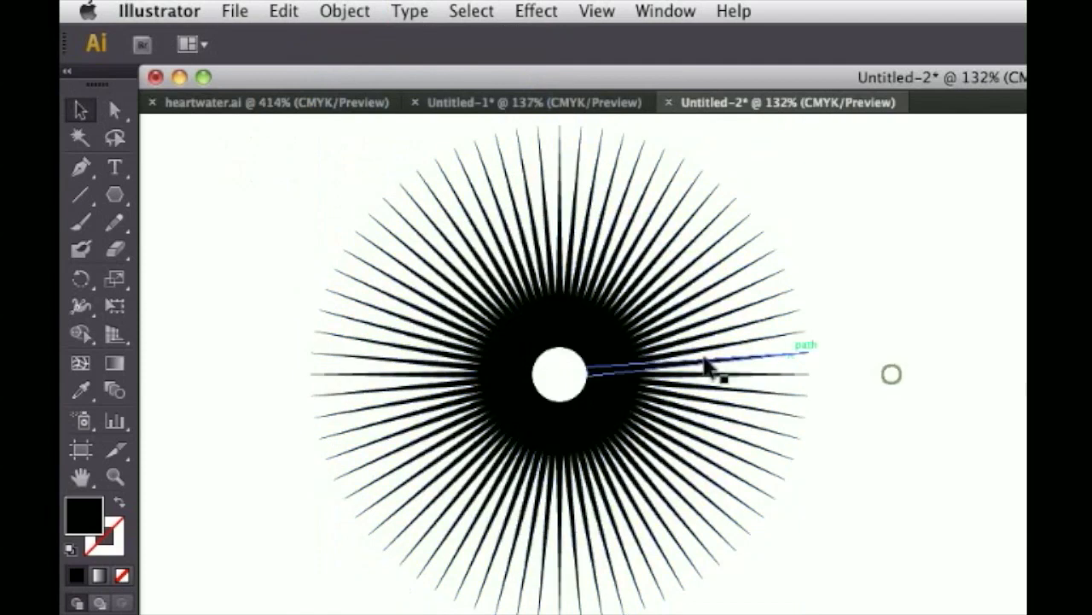
left_click_drag(602, 373, 674, 386)
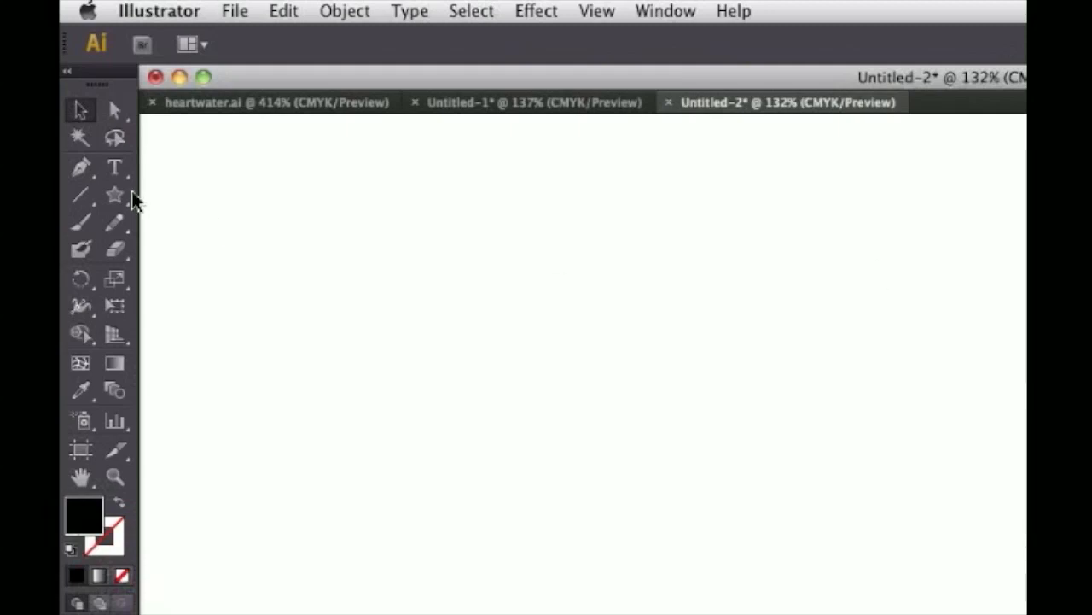
Draw a large upright black five-pointed star on the empty canvas with the Star tool.
left_click_drag(114, 195, 184, 195)
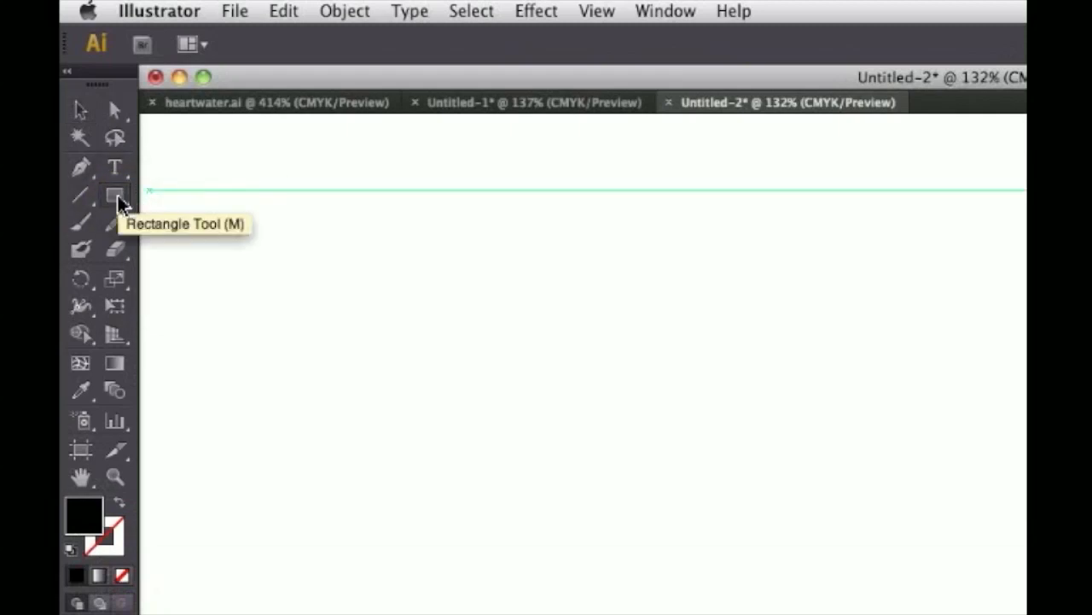
left_click_drag(119, 203, 226, 297)
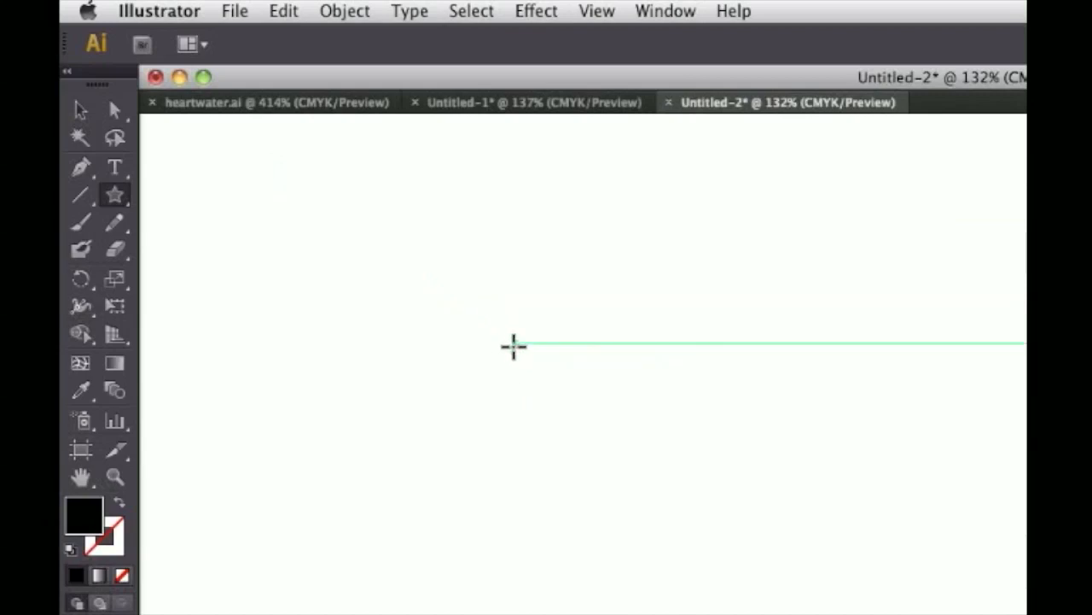
left_click_drag(516, 346, 645, 513)
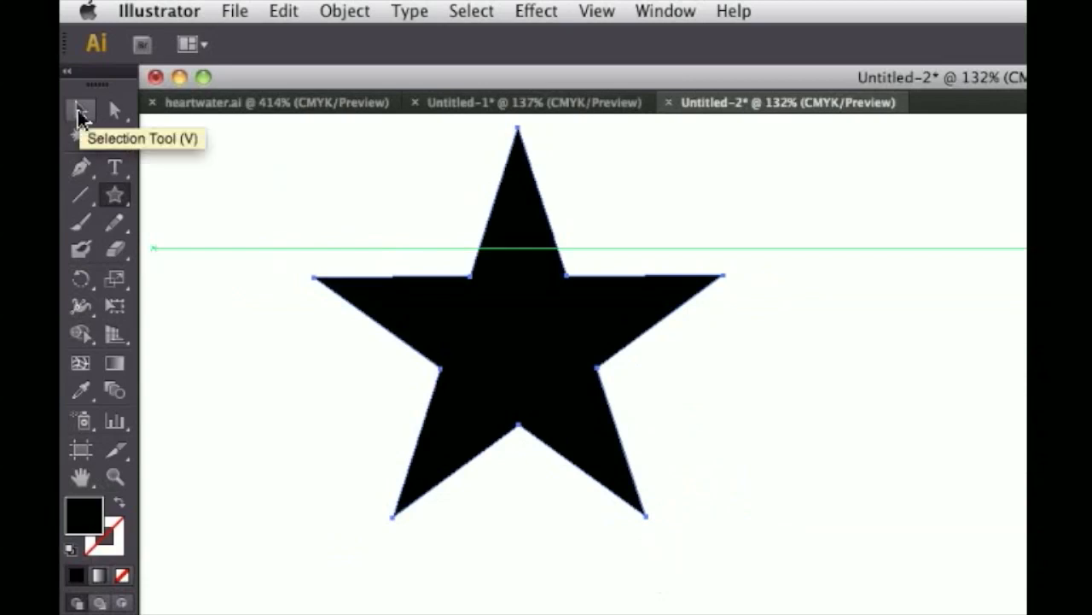
Delete the five-pointed star and create a 50-point star in the middle of the empty canvas through the Star options.
key("Delete")
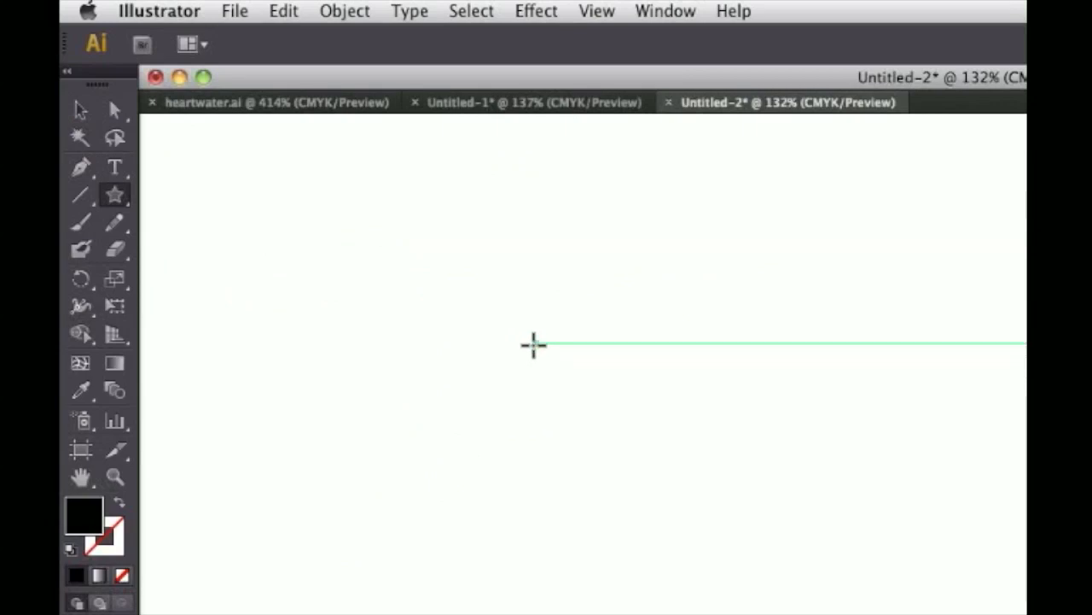
left_click(533, 344)
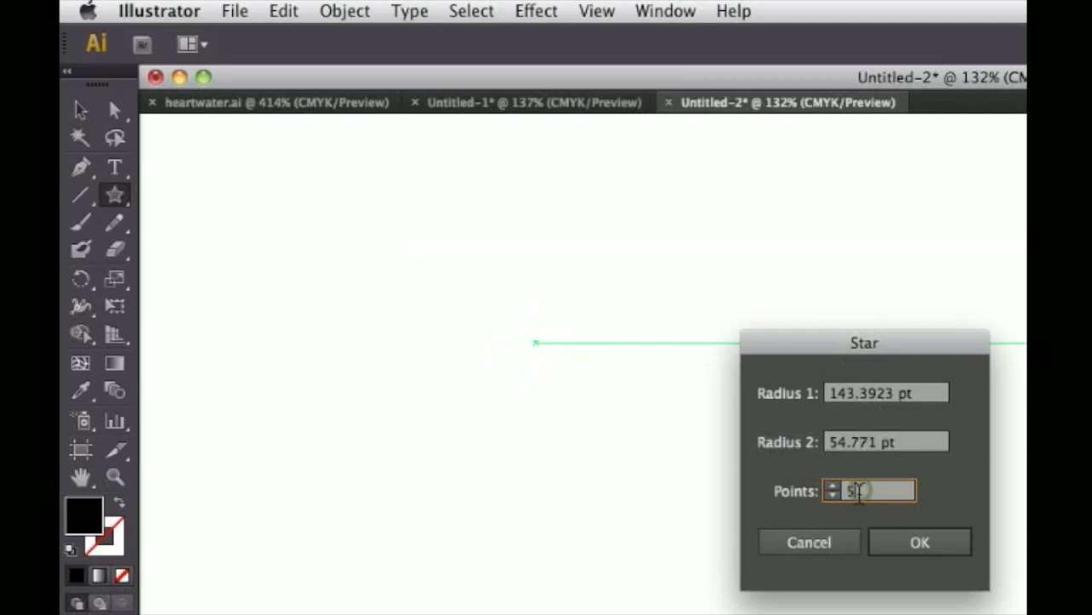
type("50")
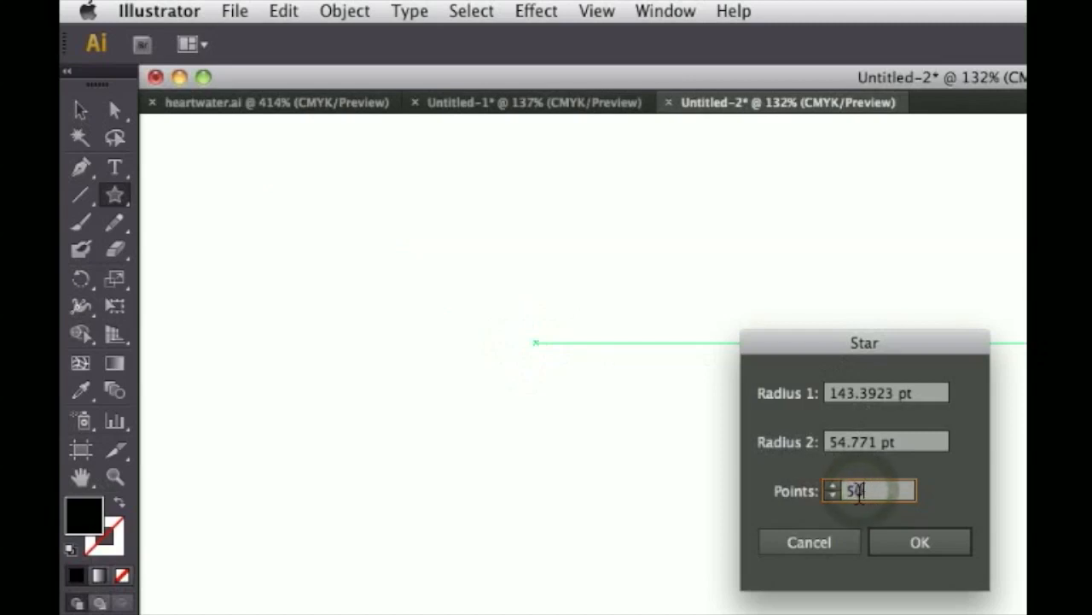
left_click(921, 545)
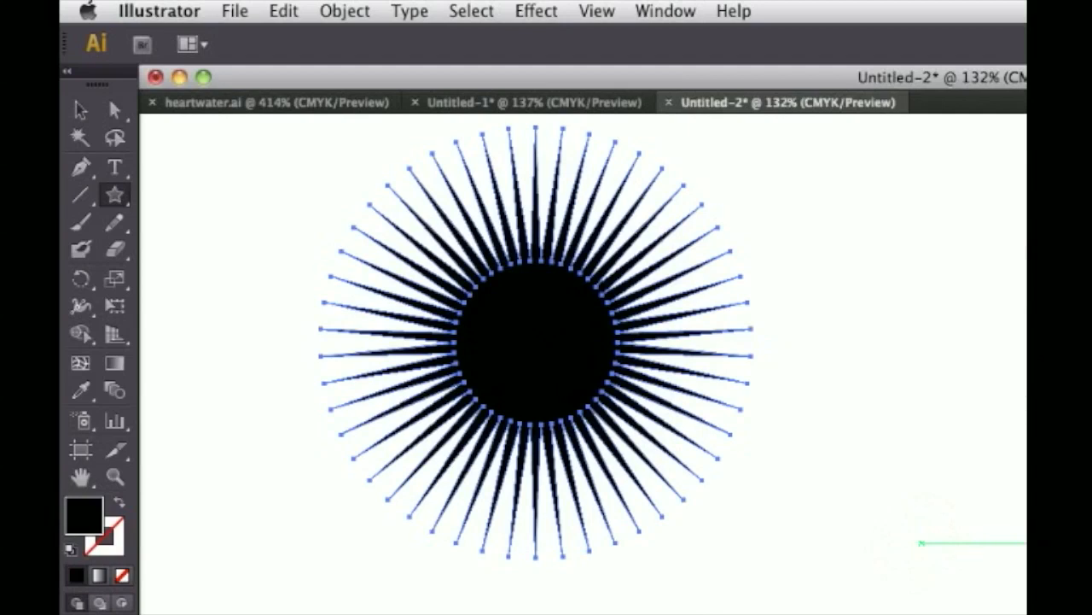
Move the 50-point burst about 60% of its width to the right to free up canvas space beside it.
left_click(80, 110)
left_click(245, 141)
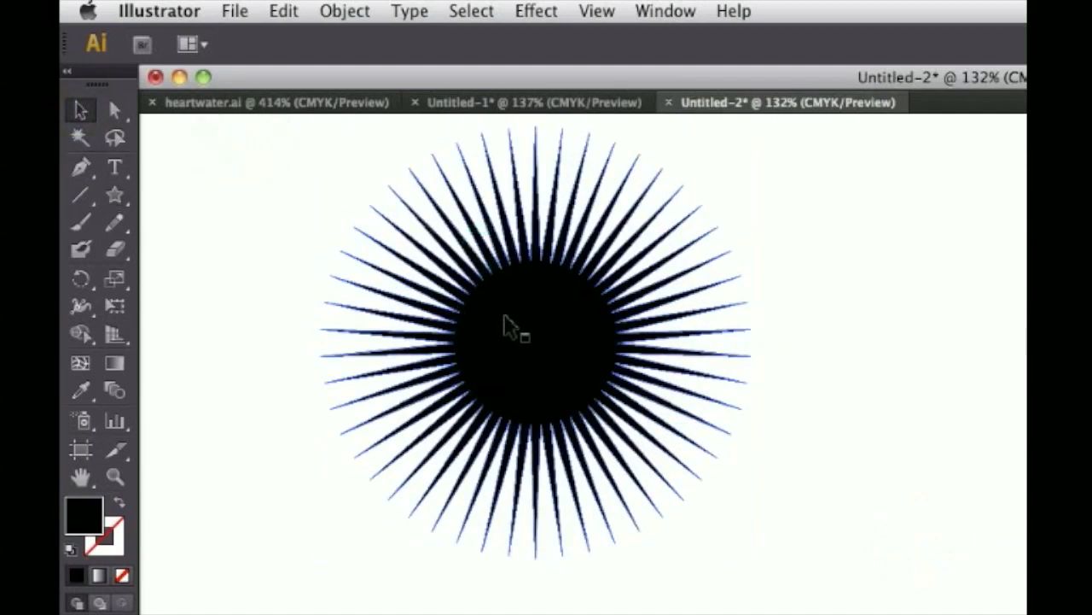
left_click_drag(483, 336, 744, 378)
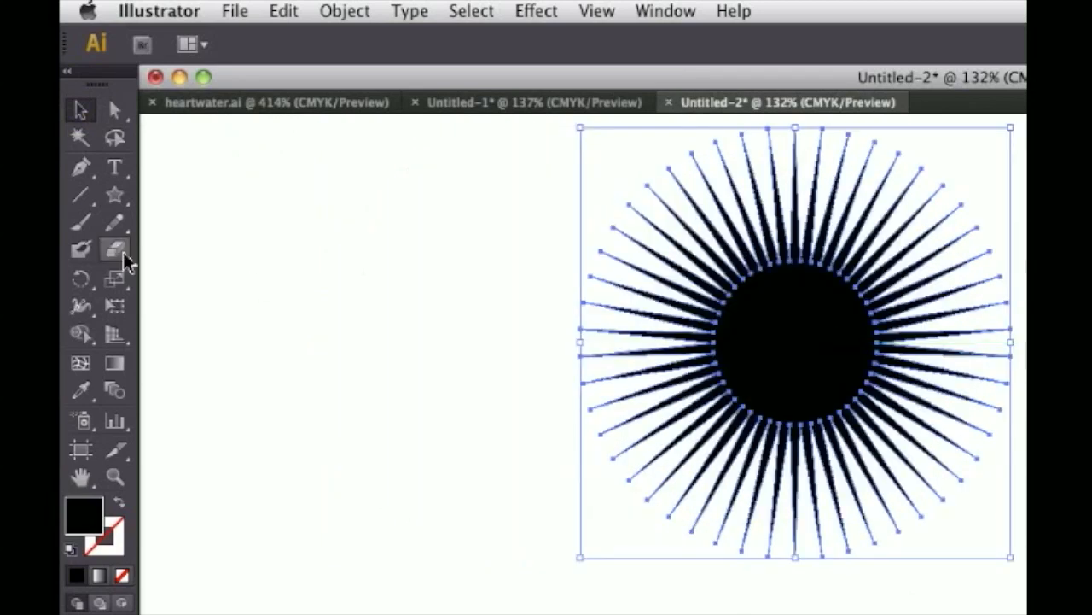
Create a second 50-point star in the empty space beside the first burst, with Radius 2 set to 40 pt.
left_click(113, 195)
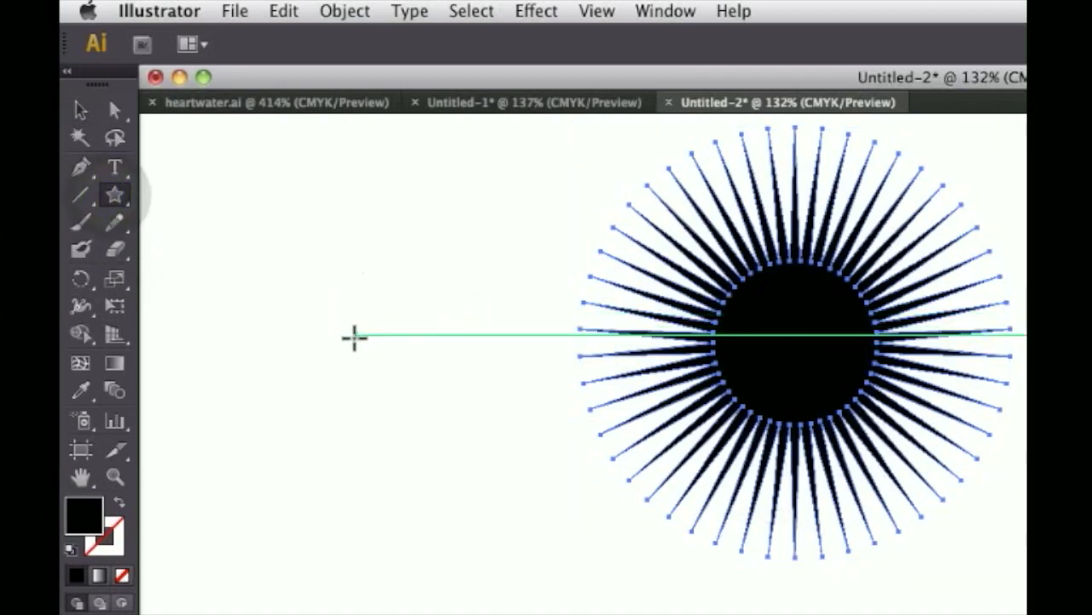
left_click(363, 343)
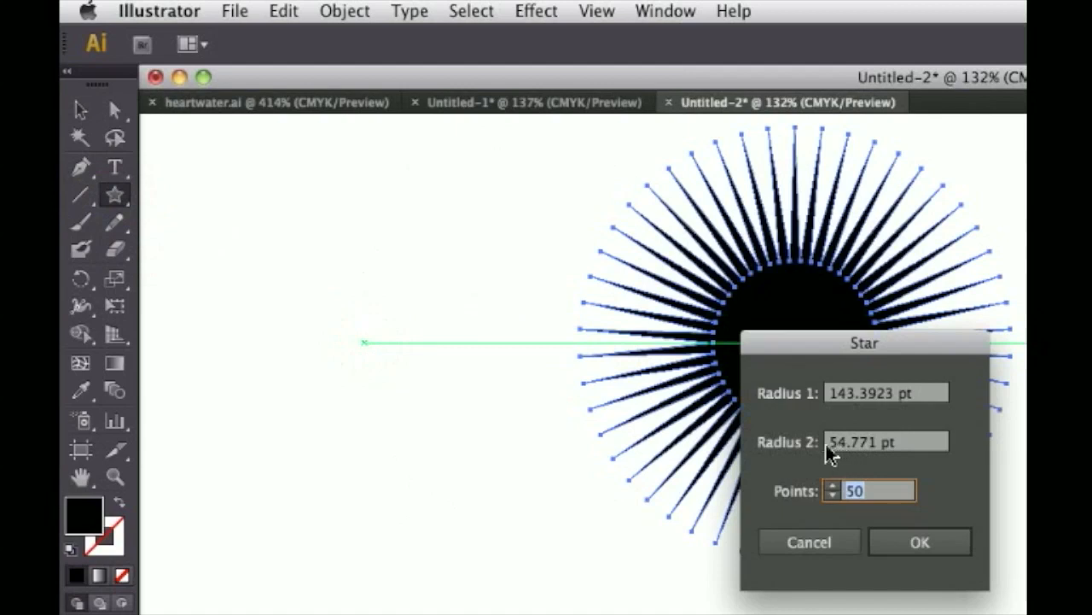
left_click_drag(829, 455, 842, 455)
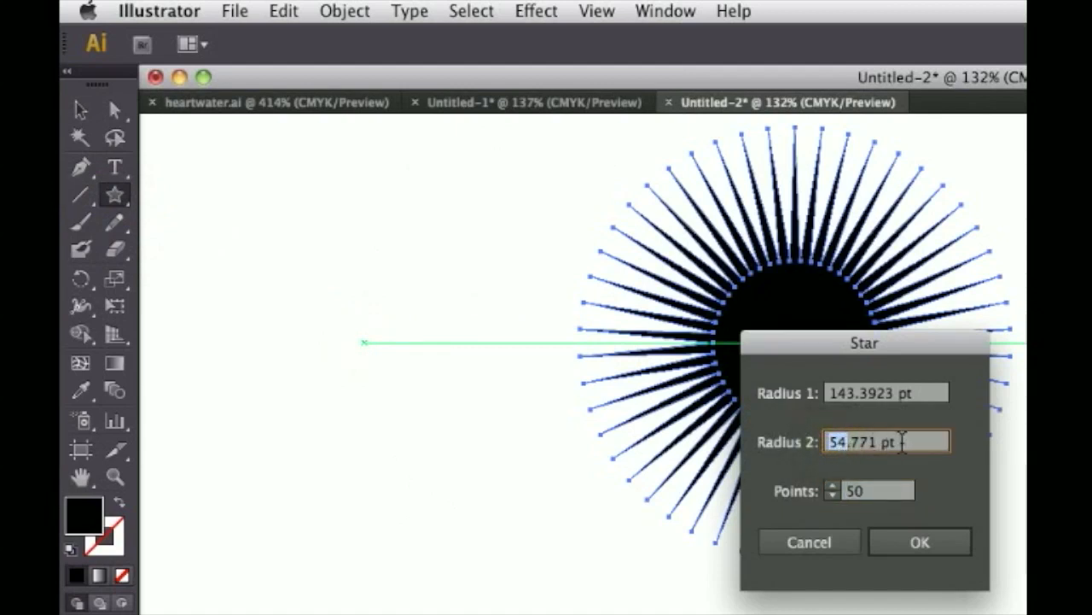
left_click_drag(877, 449, 795, 436)
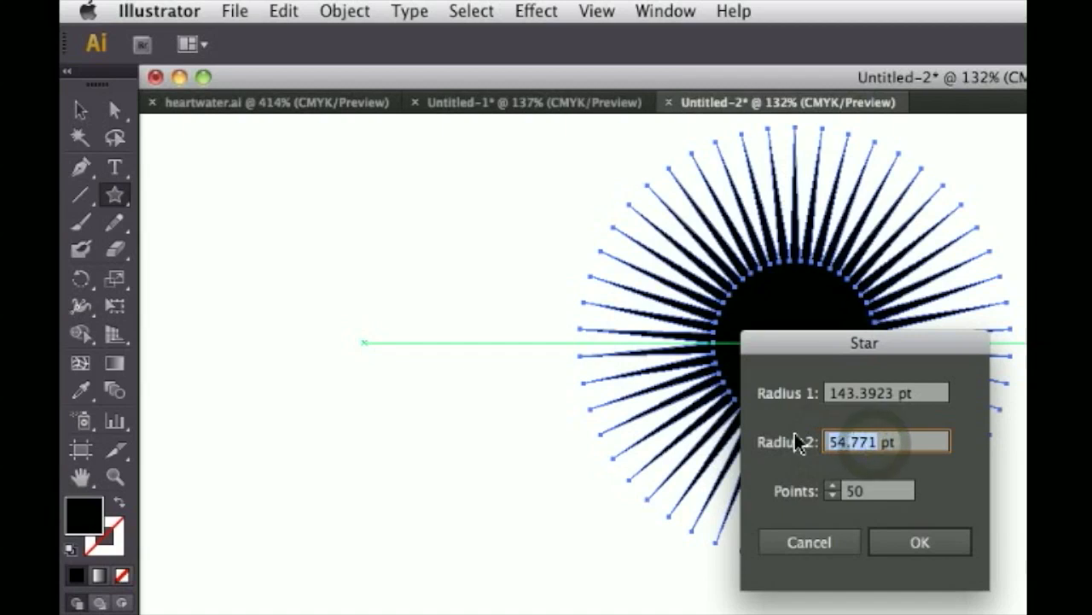
type("40")
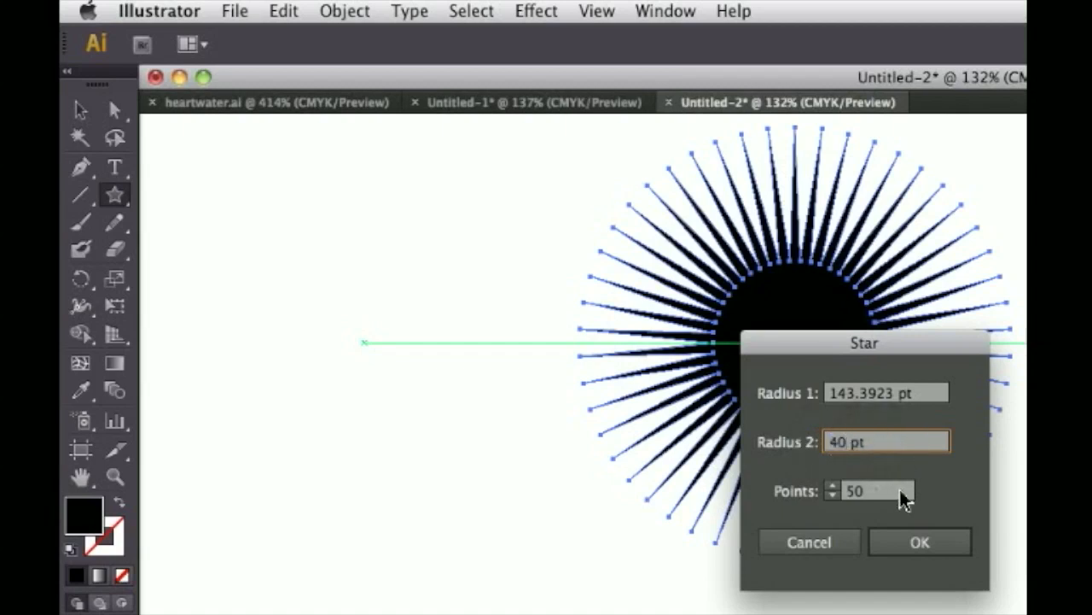
left_click(919, 544)
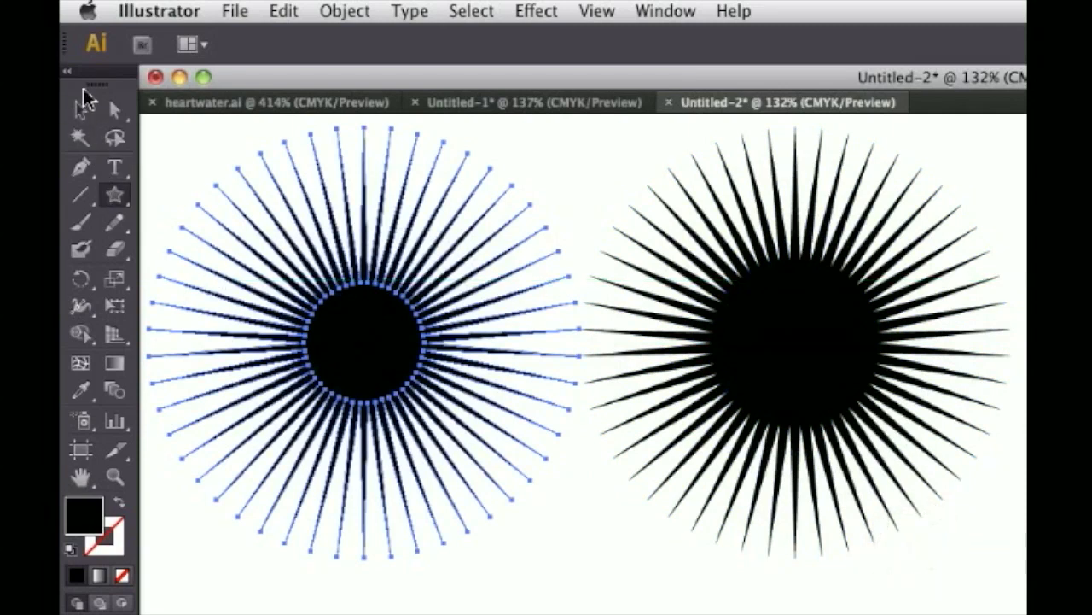
Delete the burst with the larger solid centre, keeping only the one with the 40 pt inner radius.
left_click(81, 109)
left_click(625, 184)
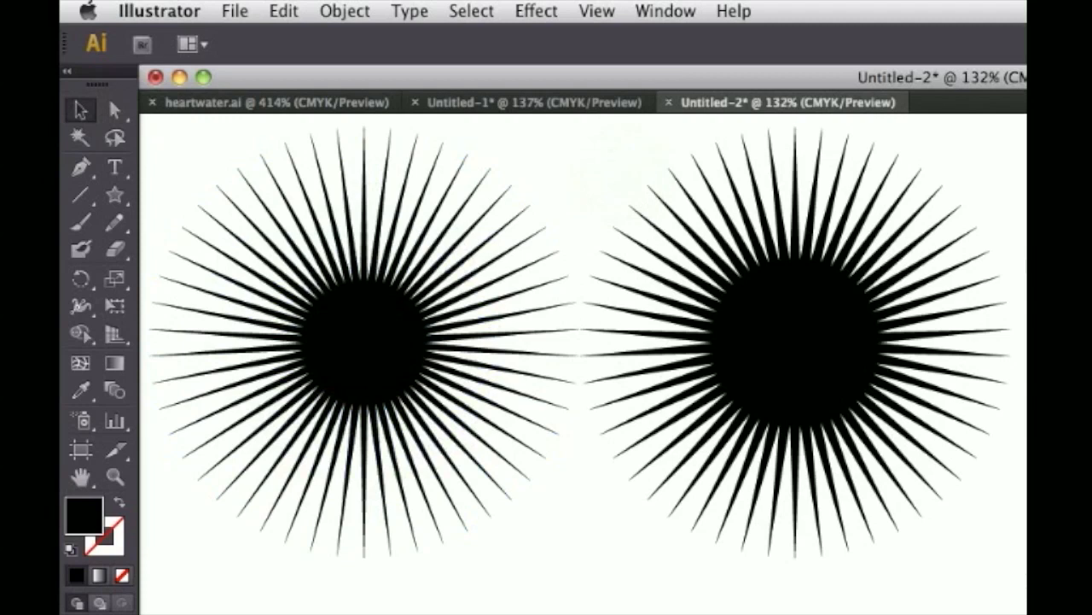
left_click(817, 320)
key("Delete")
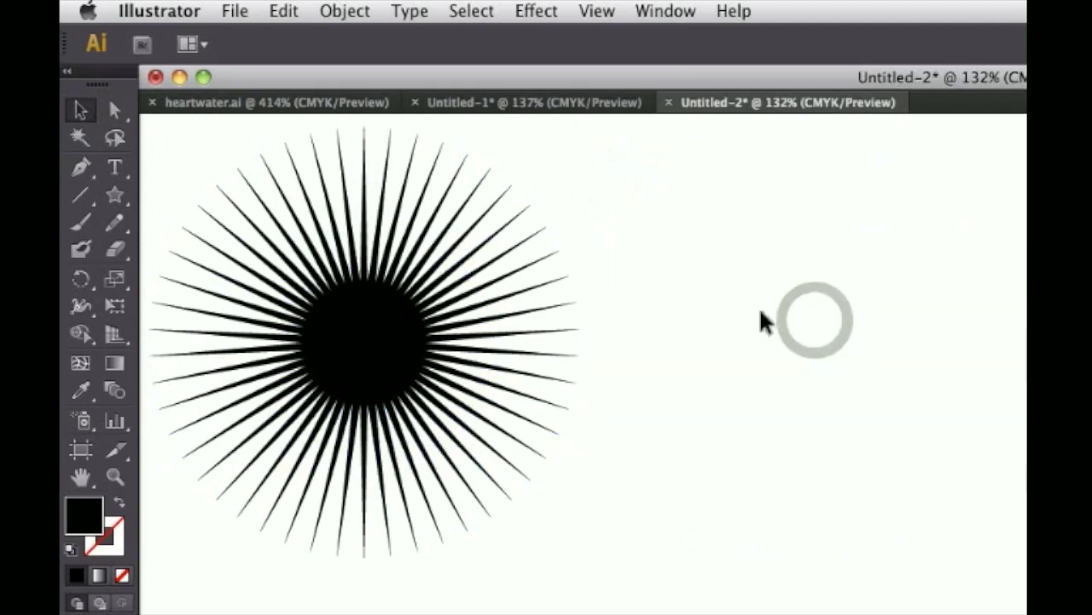
left_click(361, 334)
left_click(638, 304)
left_click(236, 309)
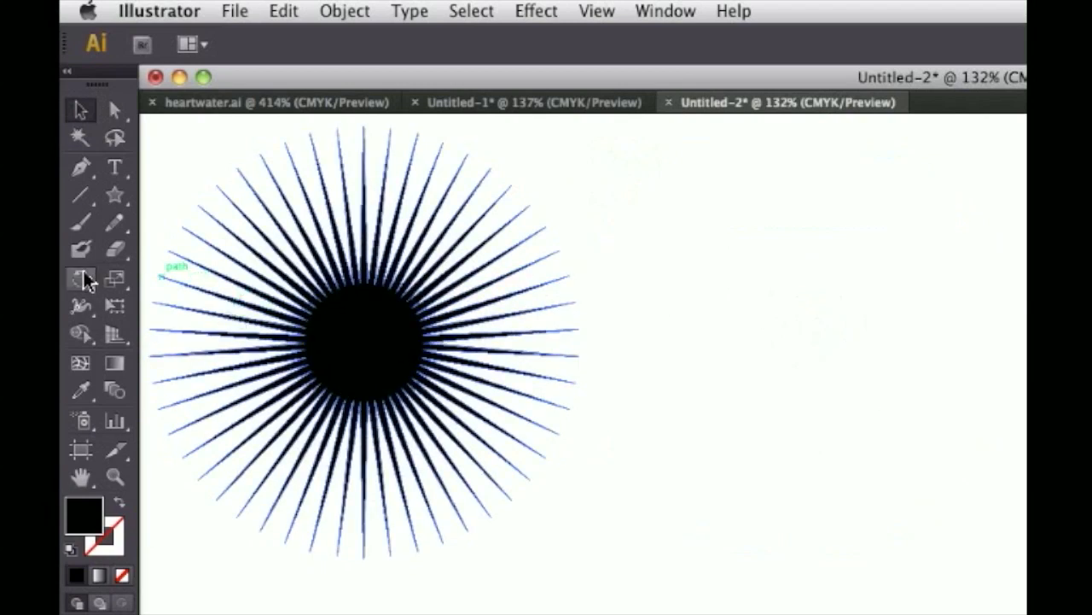
Create a 40-point star with a 40 pt Radius 2 in the empty space to the right of the remaining burst.
left_click(114, 196)
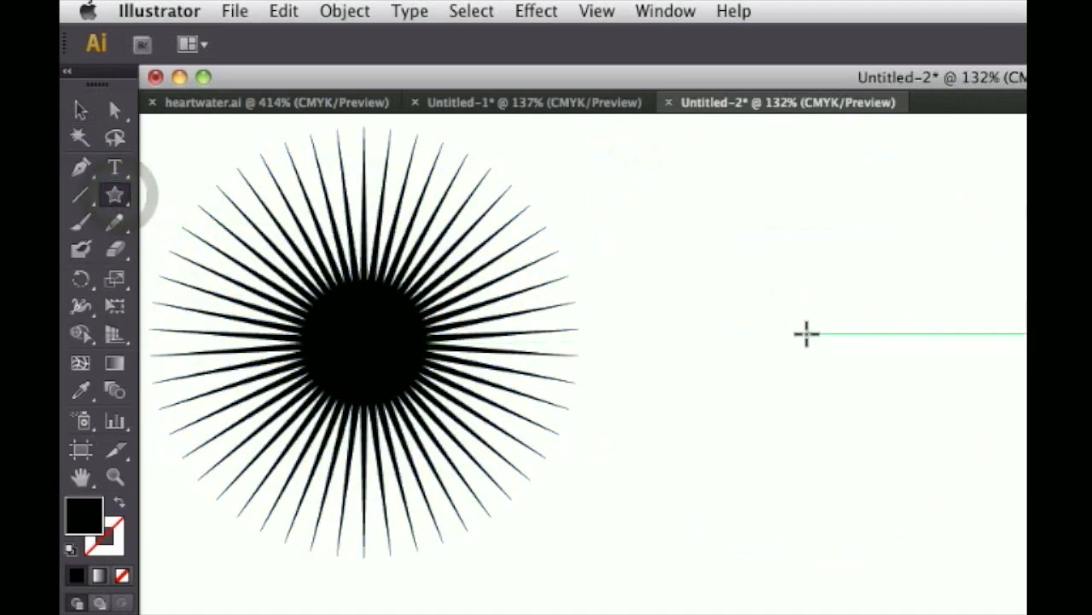
left_click(800, 336)
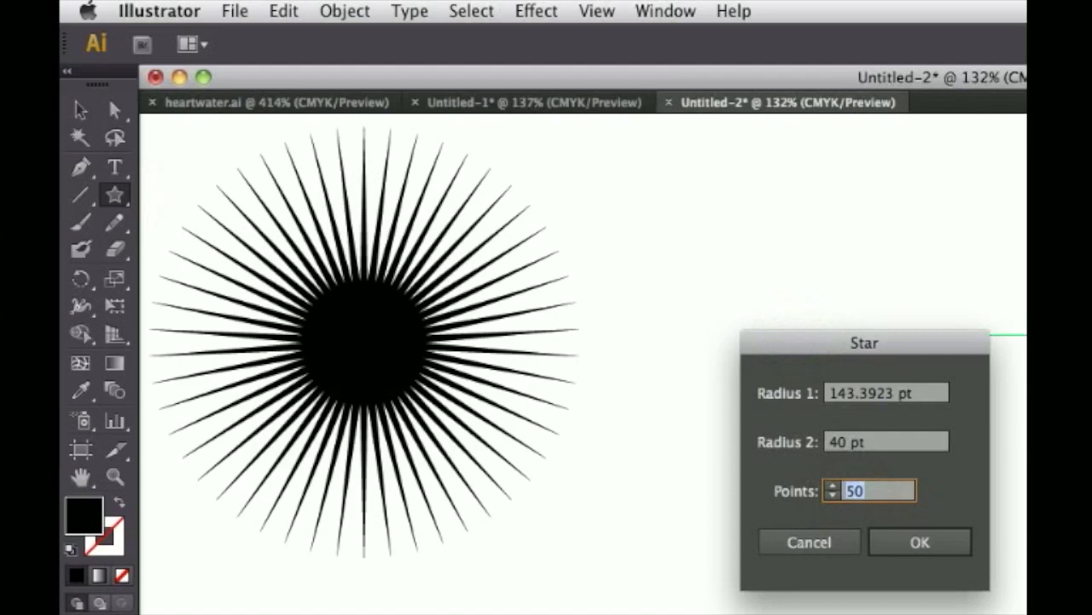
type("40")
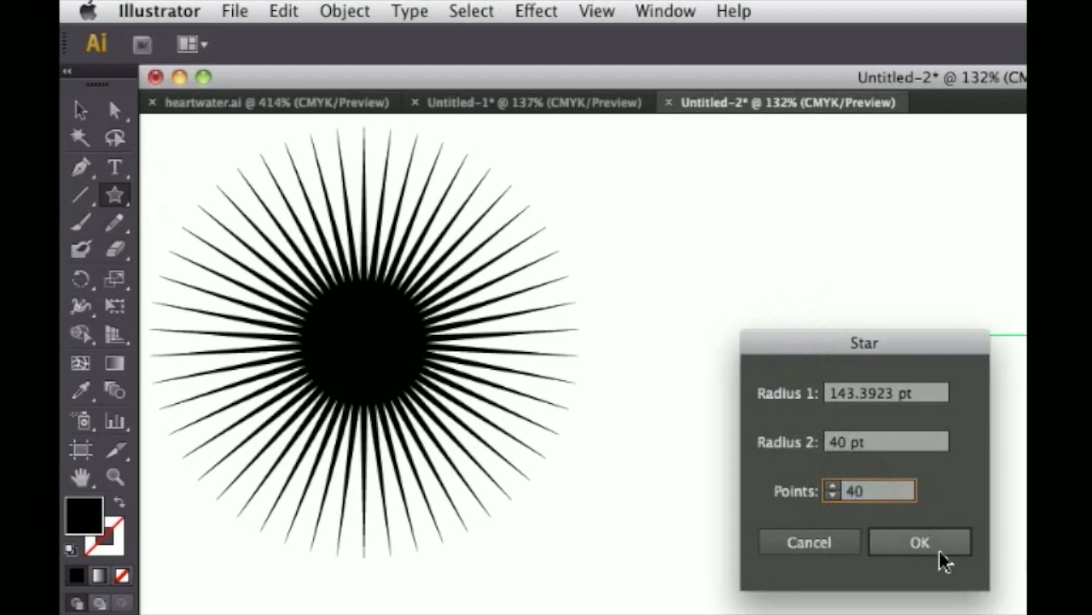
left_click(919, 543)
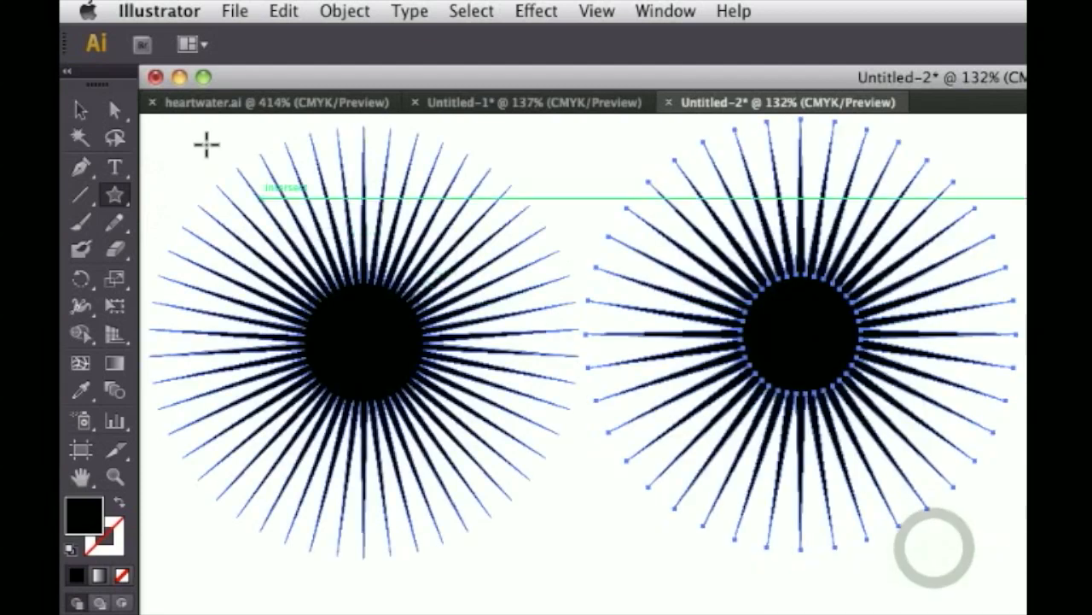
Move the 40-point burst slightly down beside the 50-point one and deselect it.
left_click(80, 111)
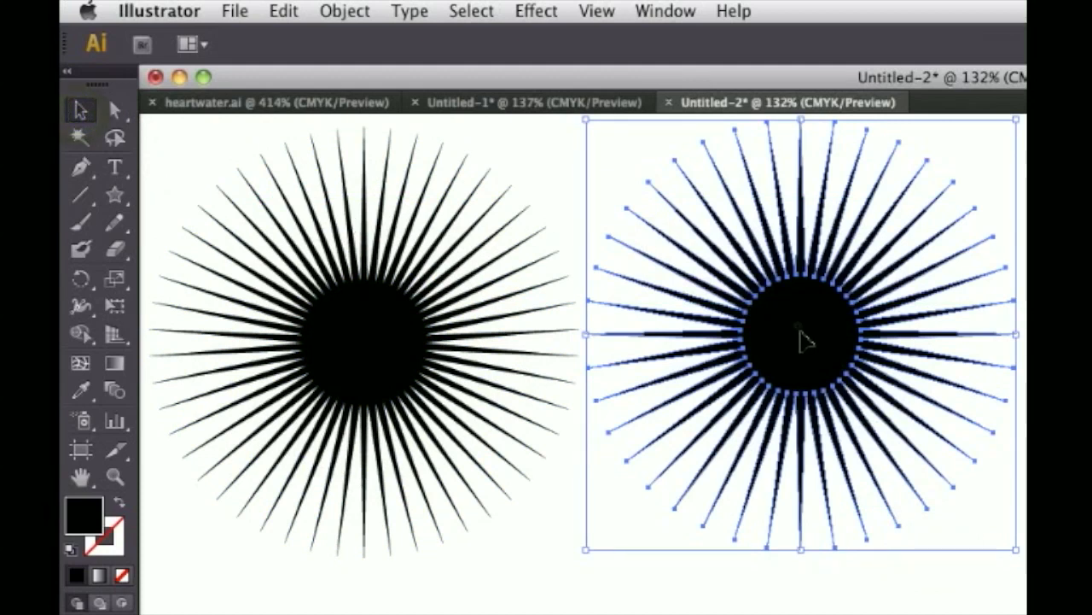
mouse_move(803, 337)
left_mouse_down()
mouse_move(800, 359)
mouse_move(800, 341)
left_mouse_up()
left_click(959, 570)
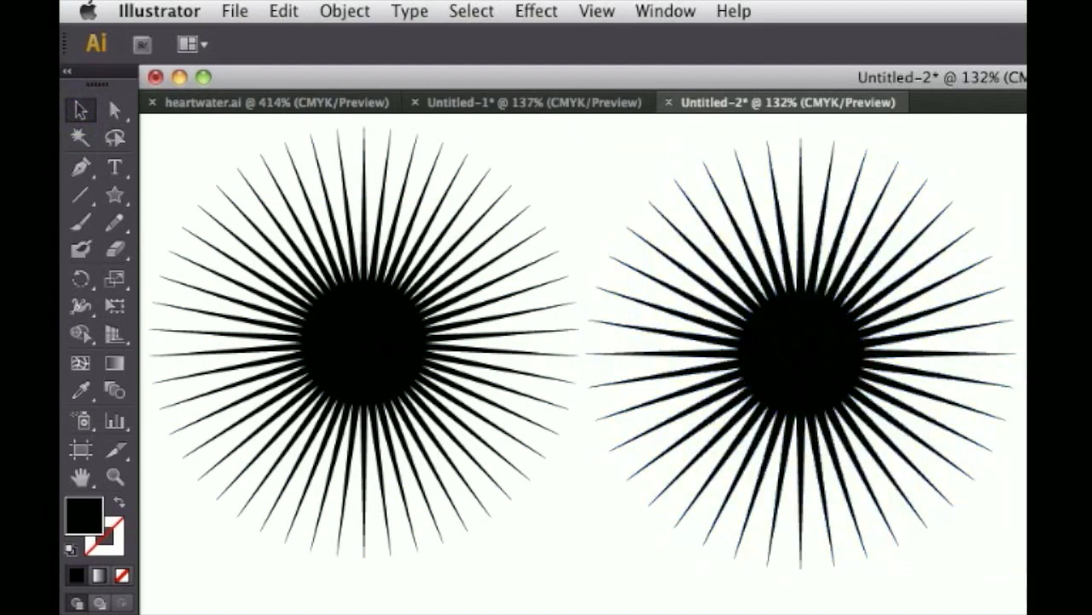